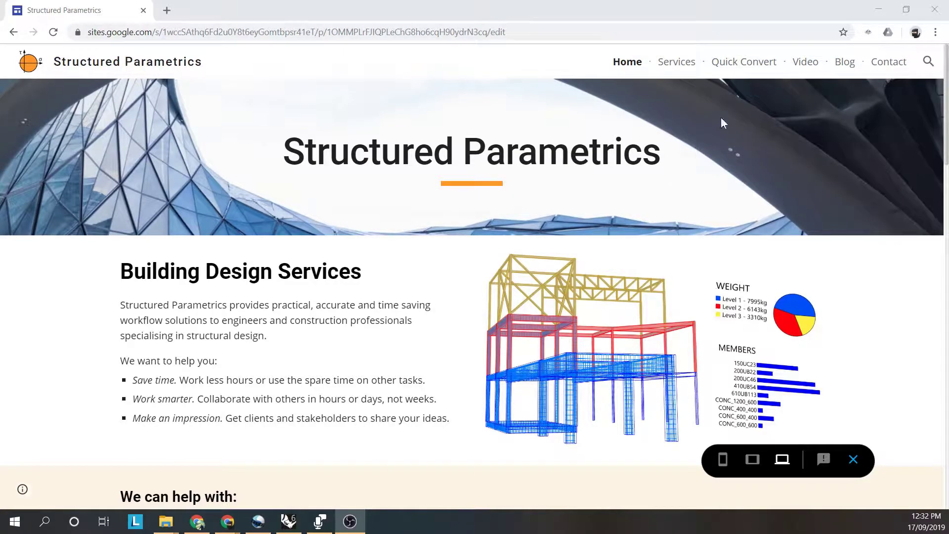
pyautogui.click(757, 66)
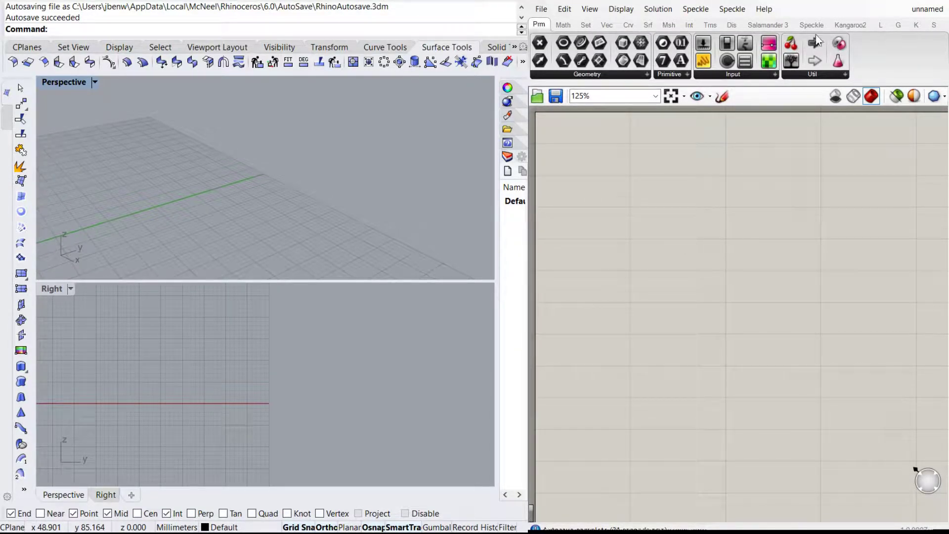
pyautogui.click(915, 26)
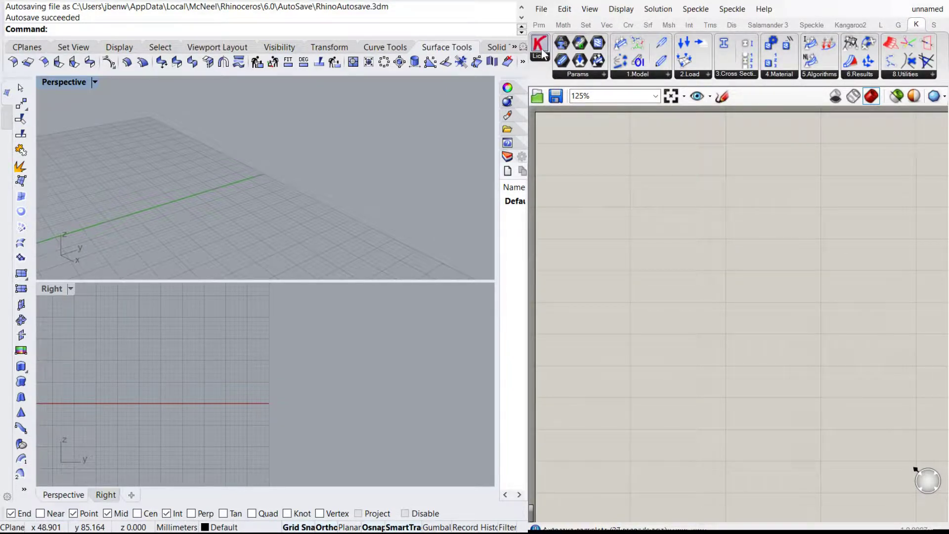
pyautogui.click(564, 25)
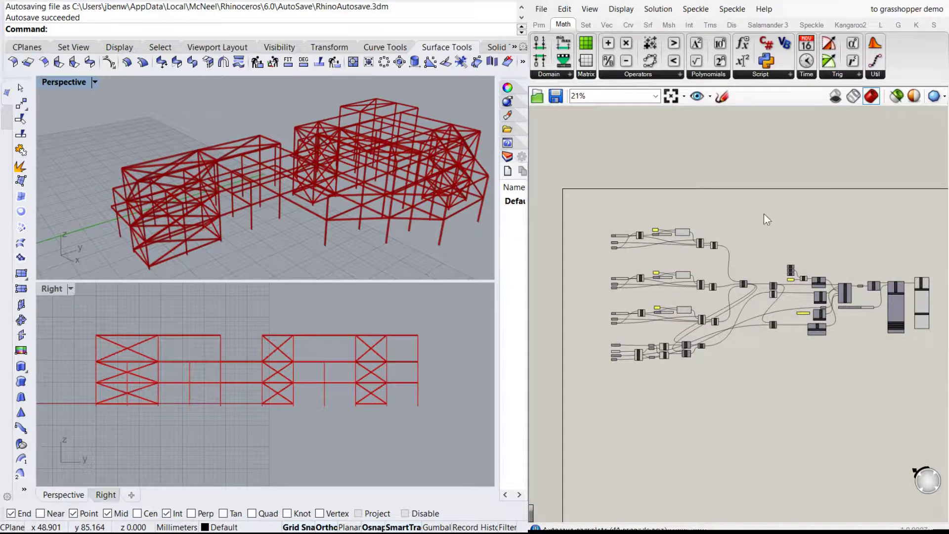
# Examine the red multi-storey structural frame in the Perspective view from different angles and distances
pyautogui.moveTo(327, 219); pyautogui.dragTo(330, 191, button='right')
pyautogui.scroll(-2, 324, 183)
pyautogui.moveTo(262, 179)
pyautogui.mouseDown(button='right')
pyautogui.moveTo(357, 173)
pyautogui.moveTo(357, 143)
pyautogui.moveTo(335, 194)
pyautogui.moveTo(256, 186)
pyautogui.mouseUp(button='right')
pyautogui.scroll(-6, 353, 174)
pyautogui.scroll(10, 296, 171)
pyautogui.scroll(-8, 296, 170)
pyautogui.scroll(8, 313, 156)
pyautogui.scroll(-5, 316, 190)
pyautogui.scroll(8, 338, 195)
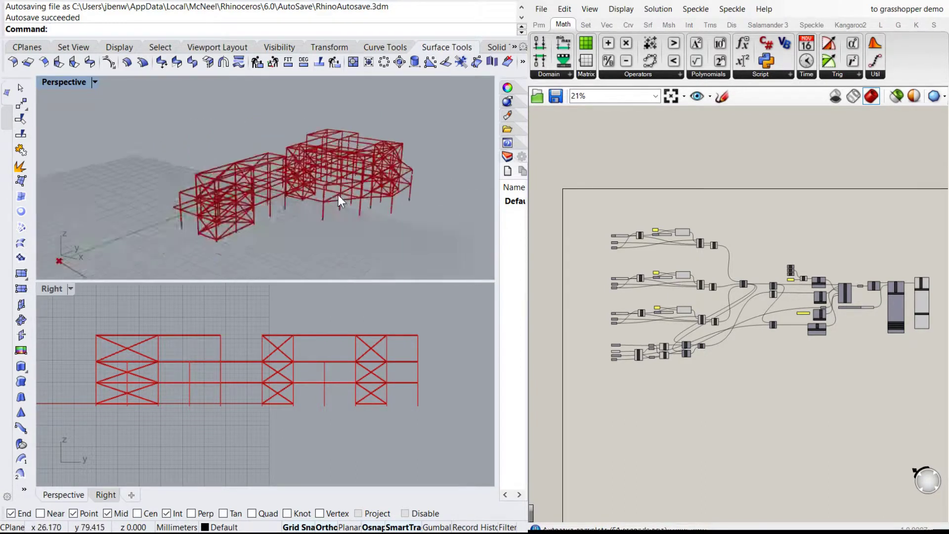
pyautogui.scroll(-2, 339, 195)
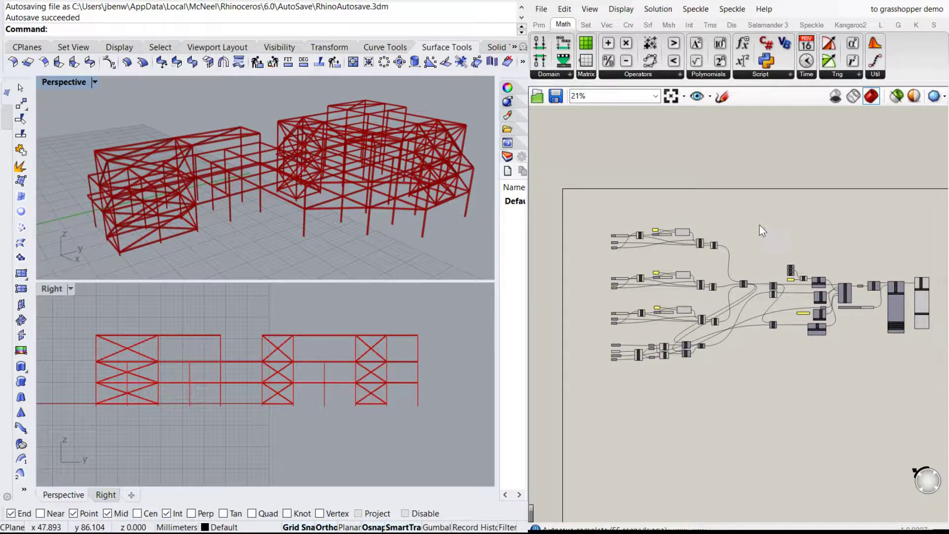
# Examine the point numbers and Member Data parameters in the definition's lowest input group
pyautogui.scroll(4, 603, 245)
pyautogui.scroll(-4, 608, 239)
pyautogui.scroll(8, 613, 378)
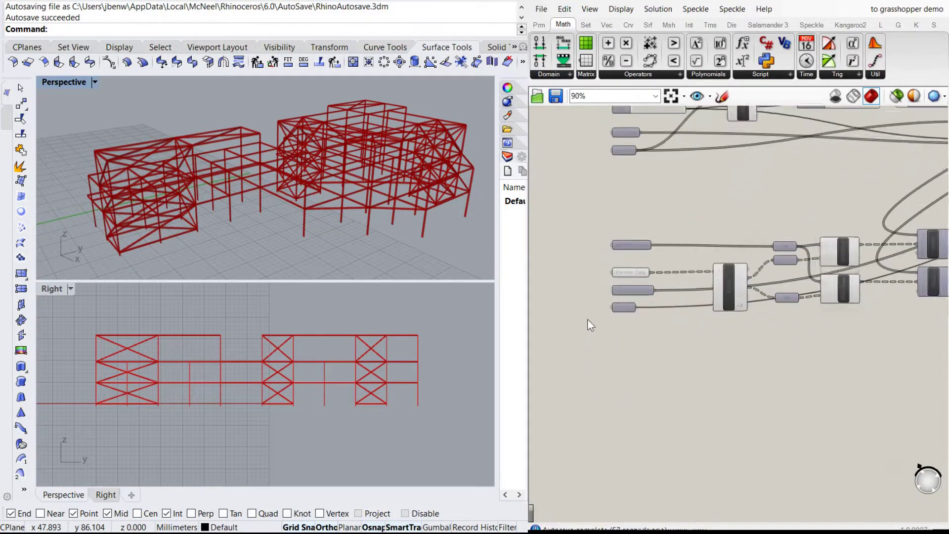
pyautogui.scroll(2, 596, 306)
pyautogui.scroll(-3, 632, 219)
pyautogui.scroll(2, 633, 220)
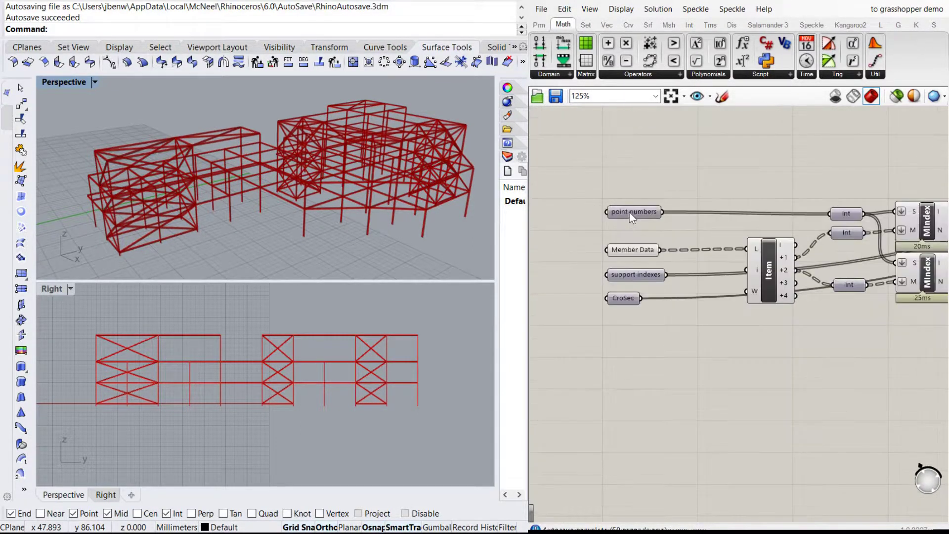
pyautogui.click(634, 214)
pyautogui.click(637, 250)
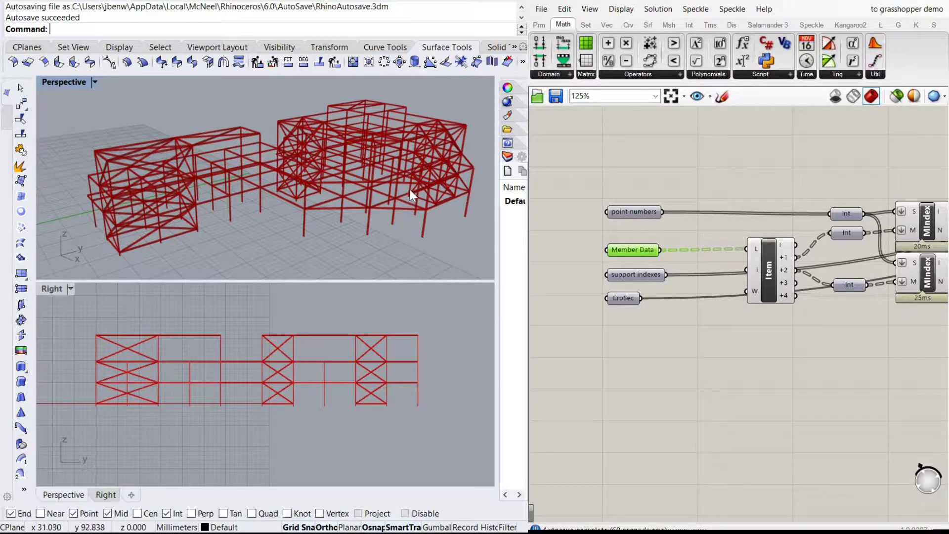
pyautogui.moveTo(643, 250); pyautogui.dragTo(644, 247)
pyautogui.click(669, 228)
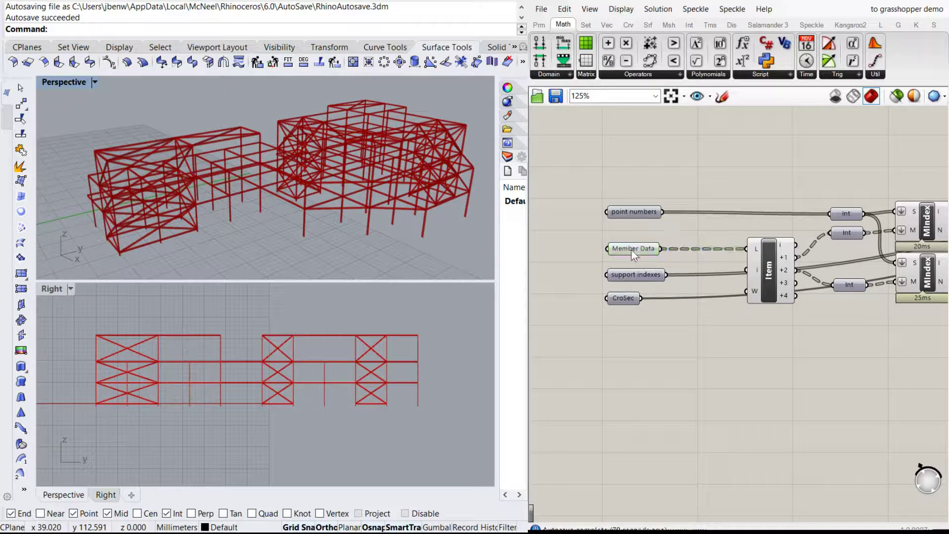
# Examine the Member Data and support indexes parameters, and compare the supports with the base of the frame's columns
pyautogui.click(631, 250)
pyautogui.click(675, 224)
pyautogui.click(646, 249)
pyautogui.click(671, 229)
pyautogui.click(655, 247)
pyautogui.click(643, 276)
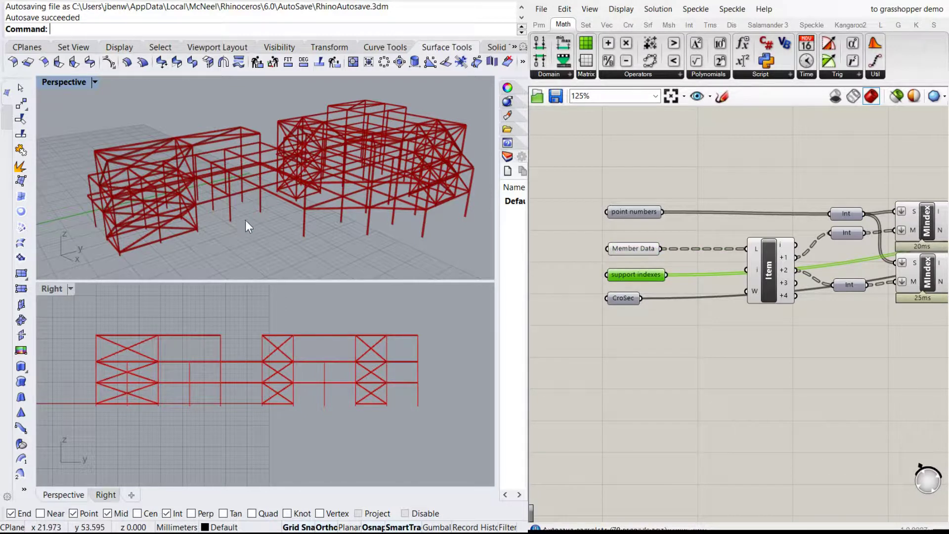
pyautogui.moveTo(245, 221); pyautogui.dragTo(255, 176, button='right')
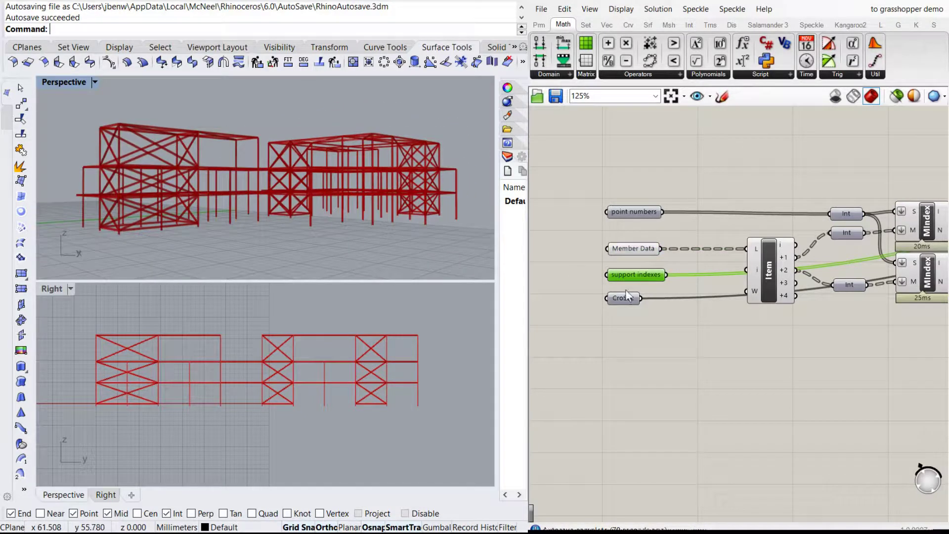
pyautogui.click(642, 213)
pyautogui.click(628, 235)
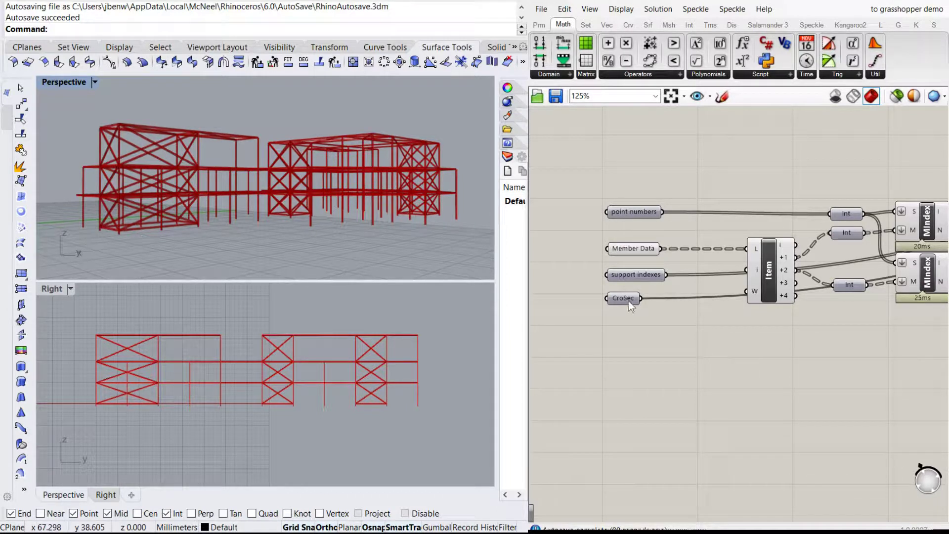
# Examine the CroSec parameter and its connection in the lowest input group
pyautogui.scroll(-3, 681, 318)
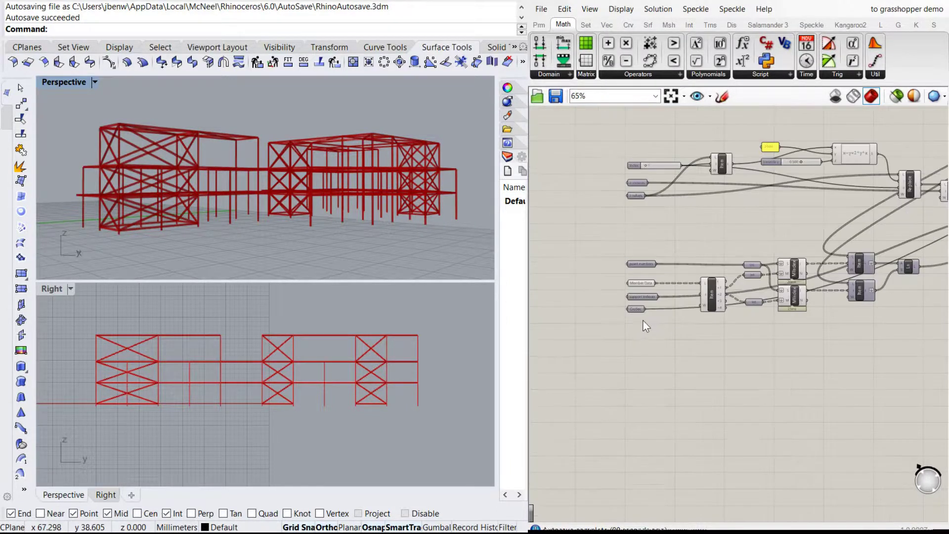
pyautogui.scroll(2, 636, 295)
pyautogui.scroll(3, 638, 302)
pyautogui.click(633, 309)
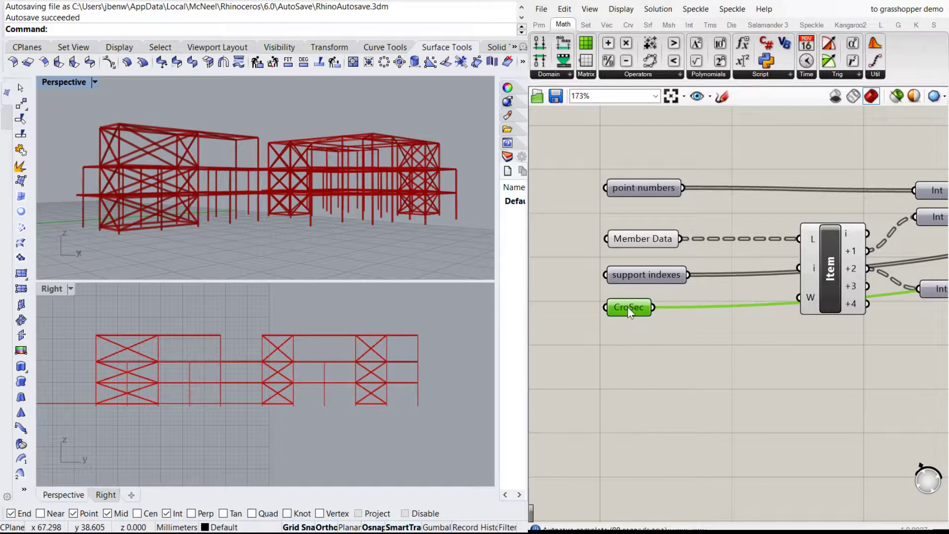
pyautogui.click(670, 368)
pyautogui.scroll(-2, 672, 376)
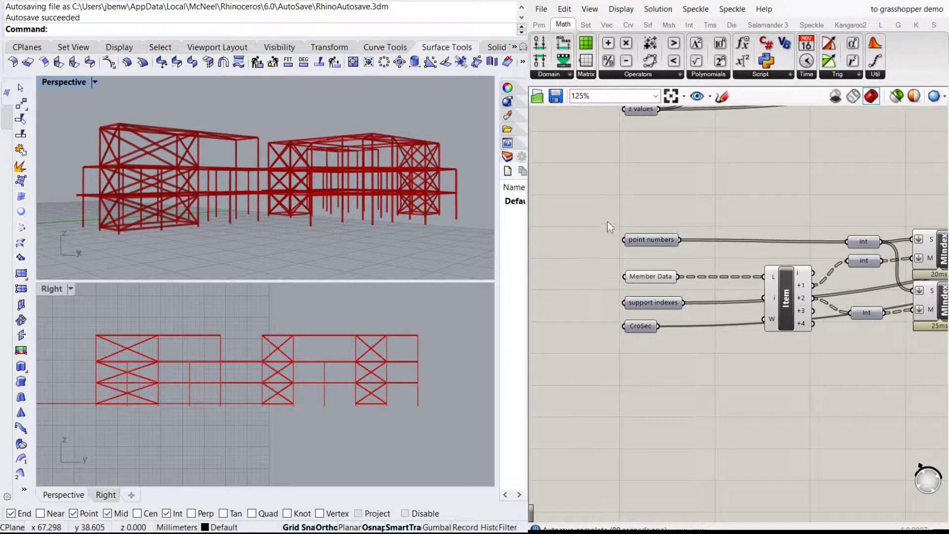
# Review the whole definition alongside the frame, ending at the group with the y-indexes and y values parameters
pyautogui.scroll(-4, 599, 262)
pyautogui.moveTo(277, 198); pyautogui.dragTo(356, 203, button='right')
pyautogui.scroll(-4, 800, 221)
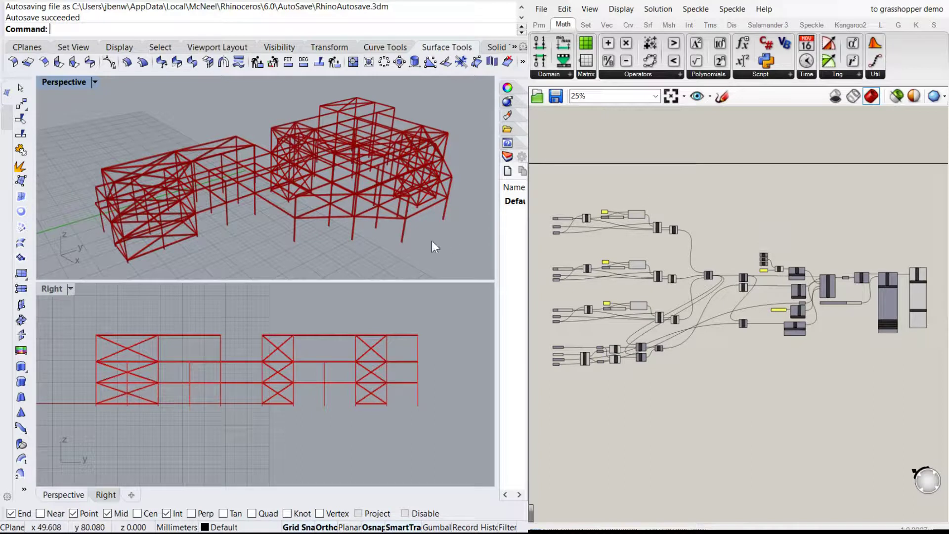
pyautogui.moveTo(349, 207); pyautogui.dragTo(356, 185, button='right')
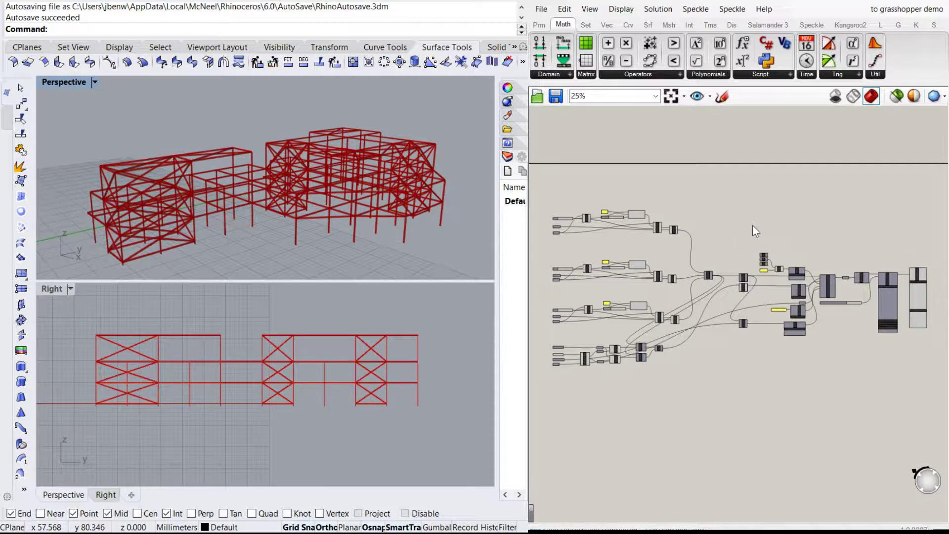
pyautogui.scroll(5, 600, 259)
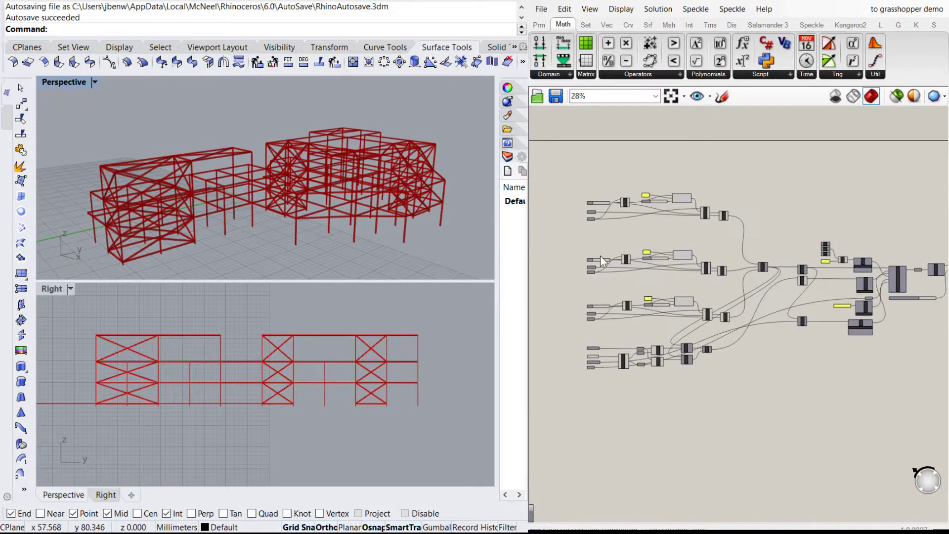
pyautogui.scroll(1, 601, 258)
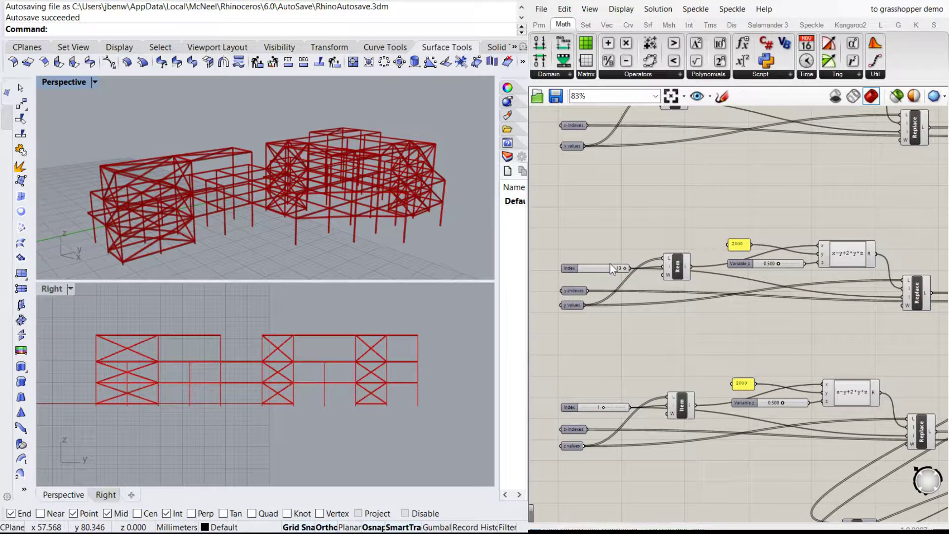
# Examine the frame's bays from several sides, ending at the braced bay at its near end
pyautogui.moveTo(290, 226)
pyautogui.mouseDown(button='right')
pyautogui.moveTo(275, 221)
pyautogui.moveTo(278, 241)
pyautogui.mouseUp(button='right')
pyautogui.scroll(5, 281, 149)
pyautogui.moveTo(251, 154); pyautogui.dragTo(321, 192, button='right')
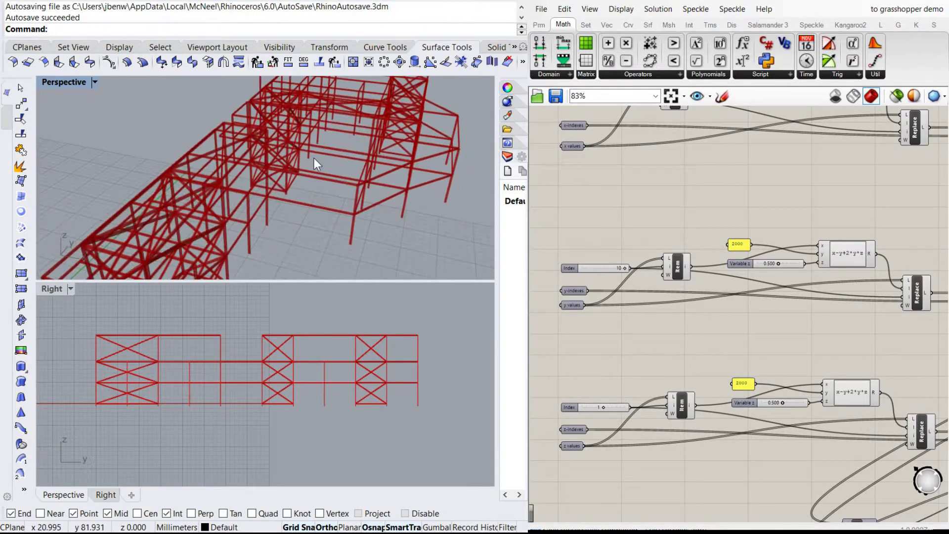
pyautogui.scroll(-8, 315, 160)
pyautogui.moveTo(264, 179); pyautogui.dragTo(380, 165, button='right')
pyautogui.scroll(8, 268, 167)
pyautogui.scroll(-4, 341, 177)
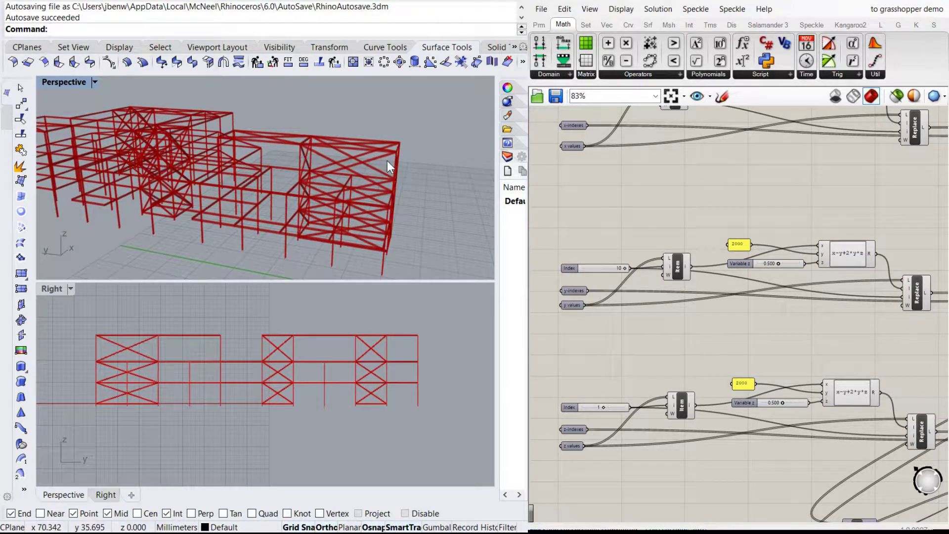
pyautogui.moveTo(387, 161); pyautogui.dragTo(192, 188, button='right')
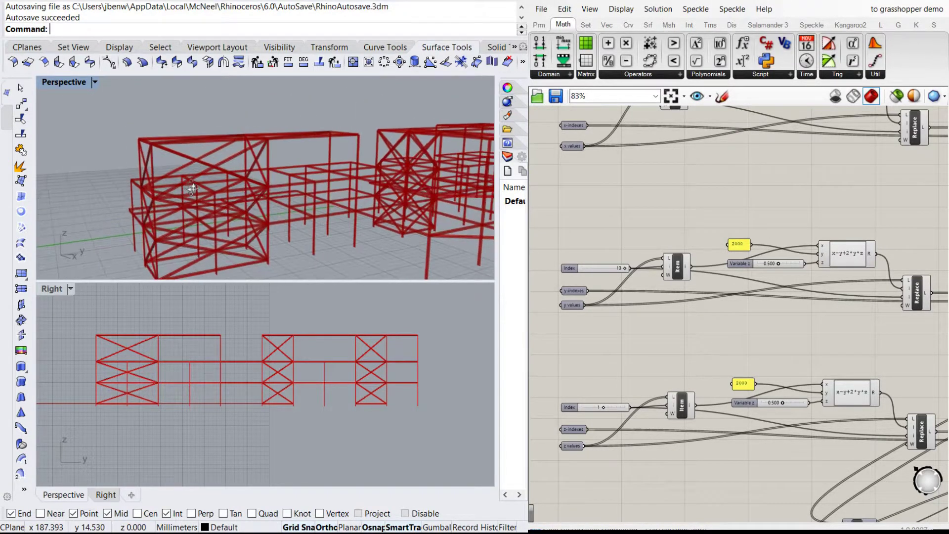
pyautogui.moveTo(125, 251); pyautogui.dragTo(254, 221, button='right')
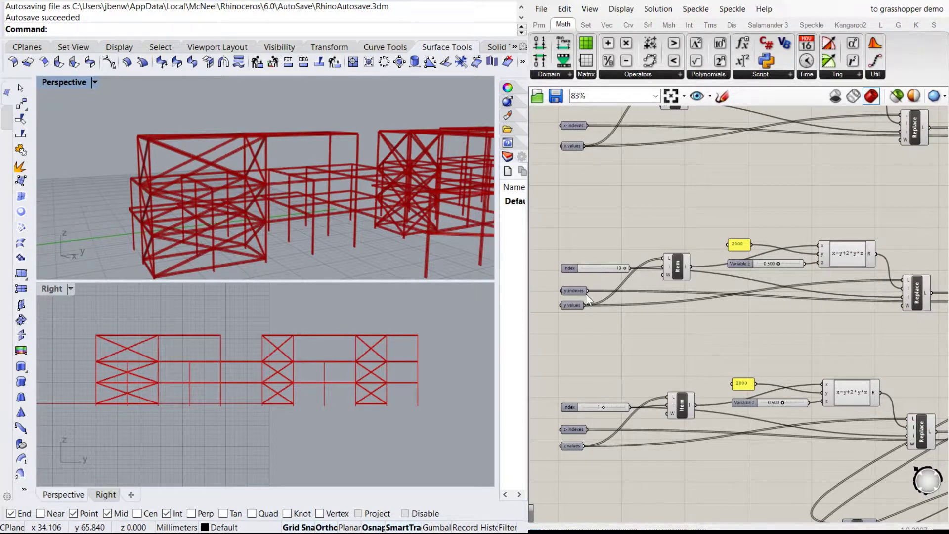
# Set the Variable z slider of the y values group to 0.220 for index 10
pyautogui.scroll(2, 588, 298)
pyautogui.scroll(-2, 630, 230)
pyautogui.scroll(2, 633, 232)
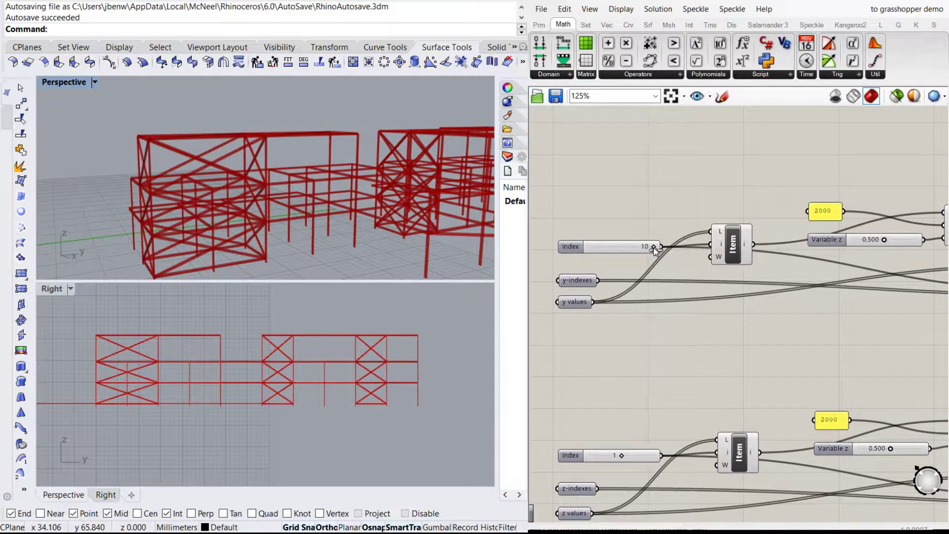
pyautogui.moveTo(183, 273); pyautogui.dragTo(116, 148, button='right')
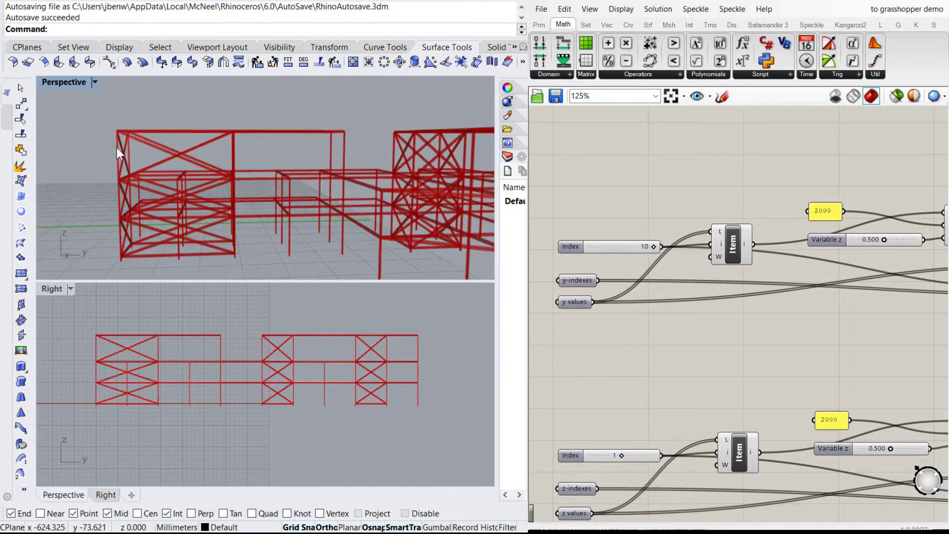
pyautogui.moveTo(143, 223); pyautogui.dragTo(222, 230, button='right')
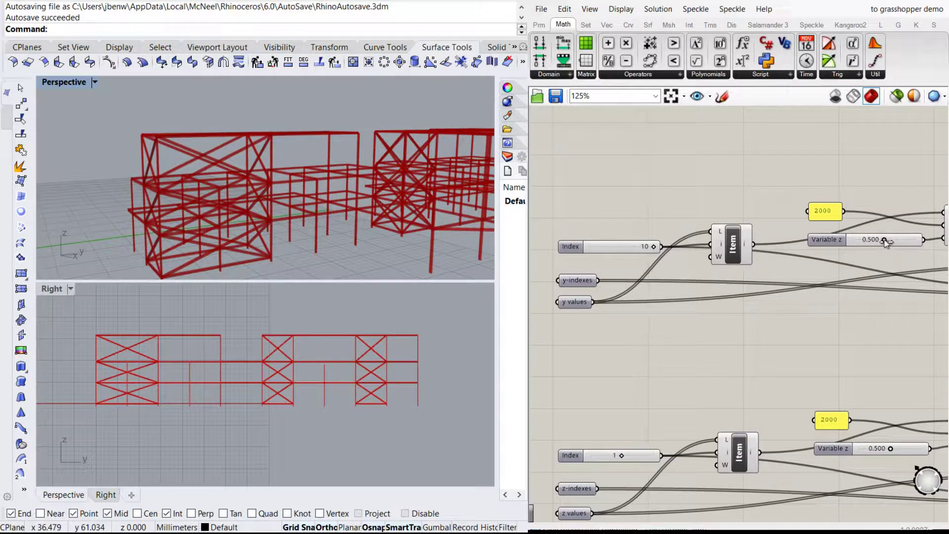
pyautogui.moveTo(889, 242)
pyautogui.mouseDown()
pyautogui.moveTo(913, 241)
pyautogui.moveTo(844, 242)
pyautogui.moveTo(925, 242)
pyautogui.moveTo(835, 242)
pyautogui.moveTo(917, 241)
pyautogui.moveTo(885, 246)
pyautogui.mouseUp()
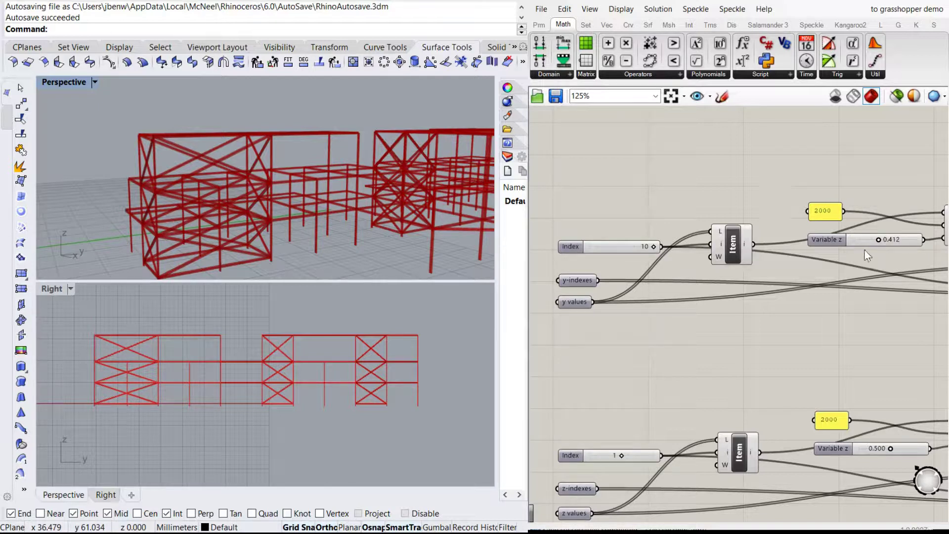
pyautogui.moveTo(879, 241); pyautogui.dragTo(866, 241)
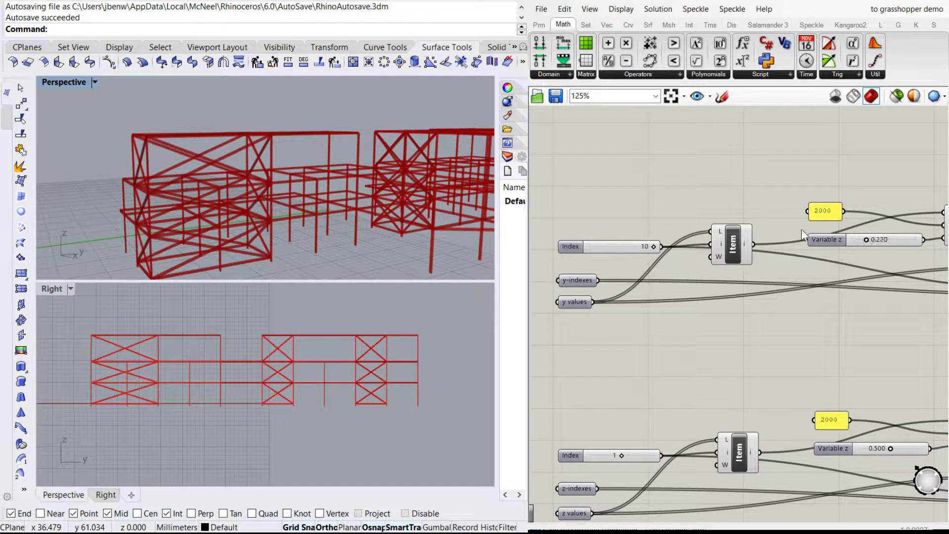
# Examine the shifted end bay and the rest of the frame from several angles in the Perspective view
pyautogui.moveTo(277, 123)
pyautogui.mouseDown(button='right')
pyautogui.moveTo(256, 132)
pyautogui.moveTo(268, 133)
pyautogui.mouseUp(button='right')
pyautogui.scroll(-7, 269, 133)
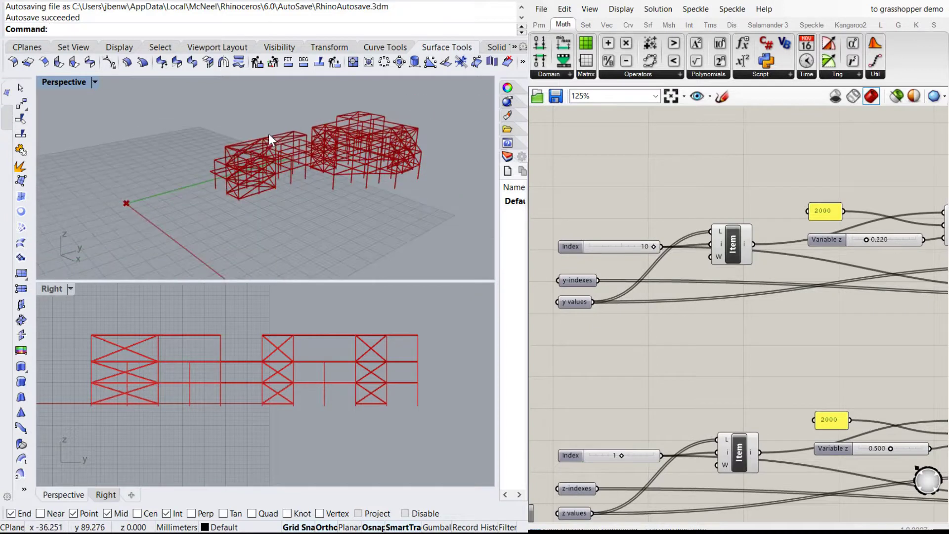
pyautogui.scroll(7, 350, 145)
pyautogui.moveTo(350, 146); pyautogui.dragTo(372, 170, button='right')
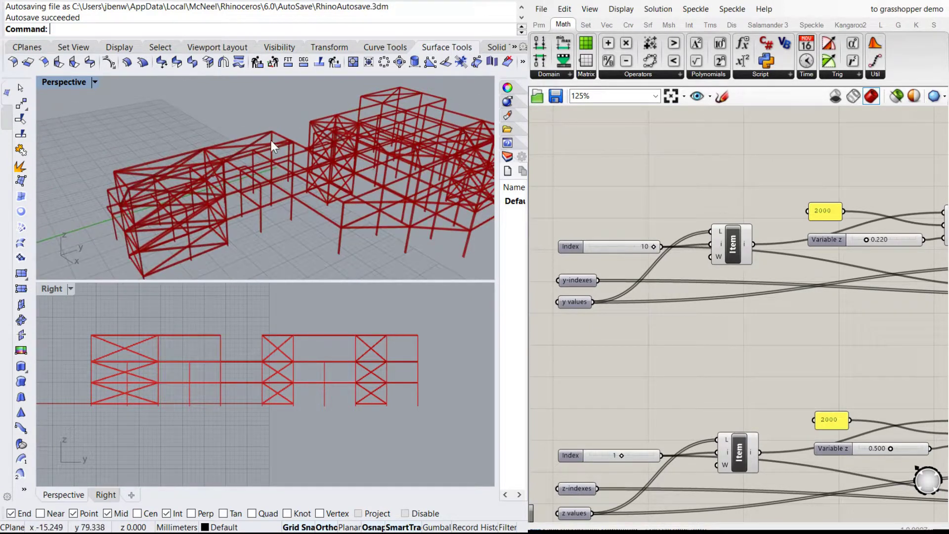
pyautogui.scroll(-2, 272, 142)
pyautogui.scroll(5, 324, 157)
pyautogui.scroll(-5, 284, 143)
pyautogui.moveTo(347, 158); pyautogui.dragTo(350, 150, button='right')
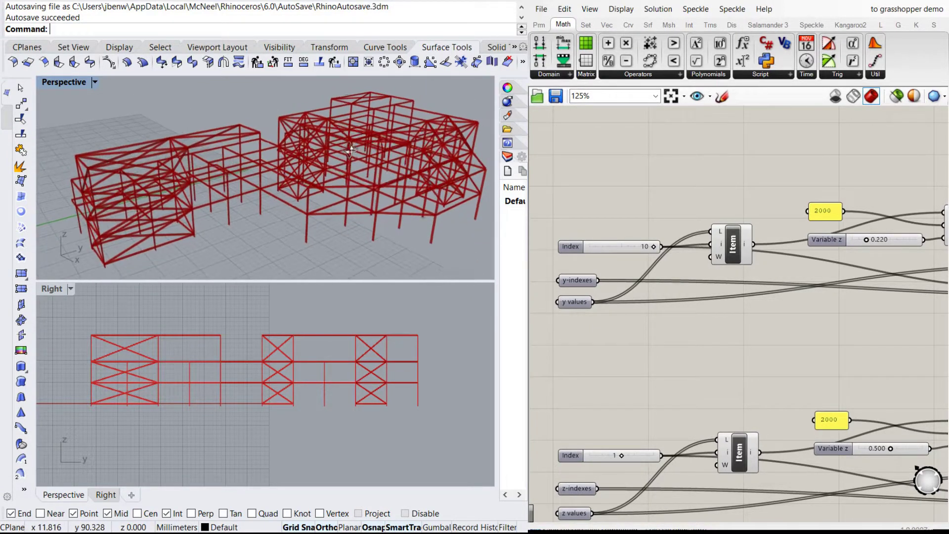
pyautogui.scroll(-2, 350, 150)
pyautogui.scroll(3, 395, 142)
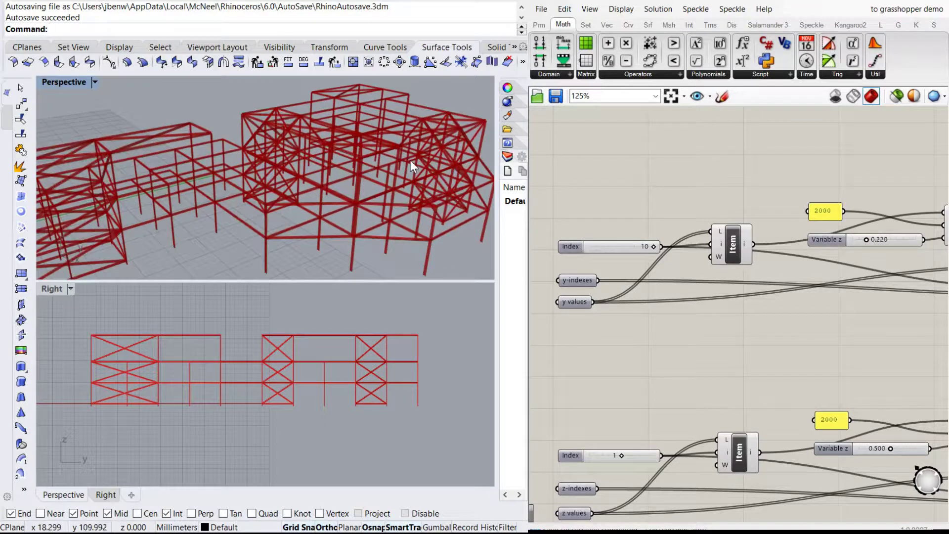
pyautogui.scroll(3, 410, 162)
# Set the Variable z slider of the y values group to 0.000 with the frame seen side-on
pyautogui.moveTo(385, 155); pyautogui.dragTo(299, 146, button='right')
pyautogui.scroll(-2, 353, 156)
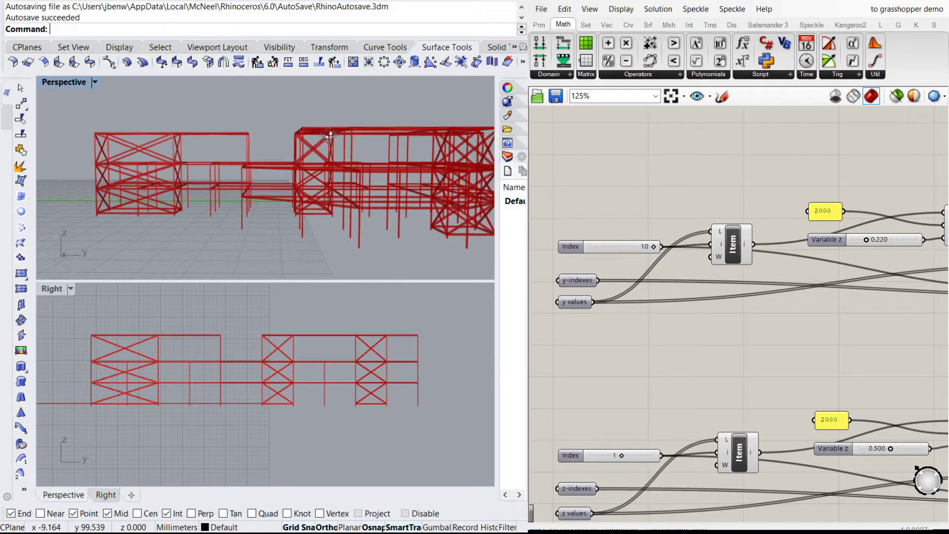
pyautogui.moveTo(866, 239); pyautogui.dragTo(842, 241)
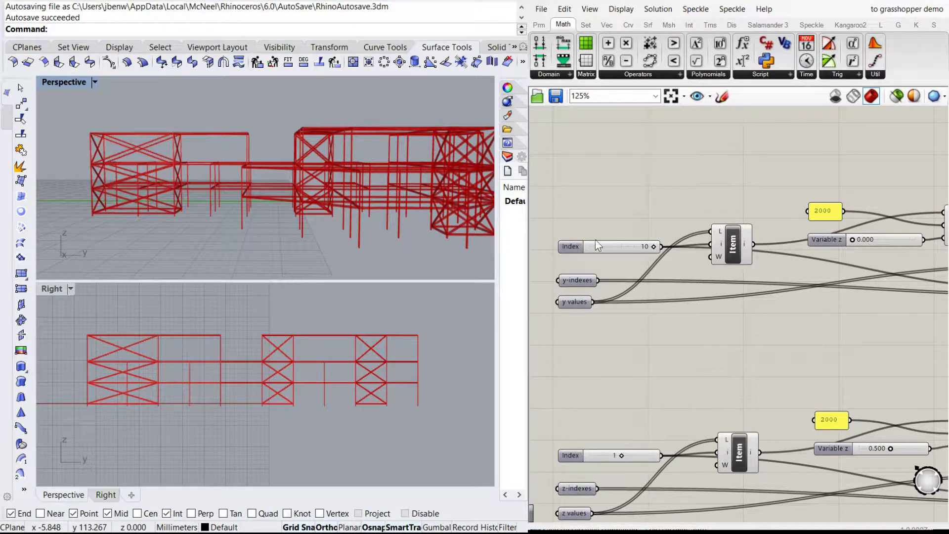
pyautogui.moveTo(653, 245)
pyautogui.mouseDown()
pyautogui.moveTo(577, 249)
pyautogui.moveTo(655, 250)
pyautogui.mouseUp()
pyautogui.moveTo(624, 181); pyautogui.dragTo(648, 193, button='right')
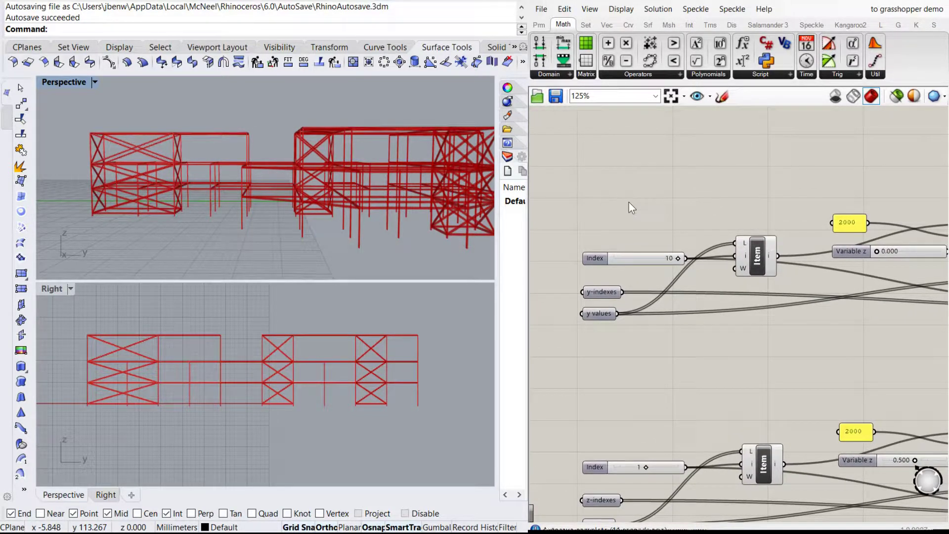
# Lower the Variable z slider of the z values group to 0.000 for index 1, and raise it partway again
pyautogui.scroll(-4, 650, 198)
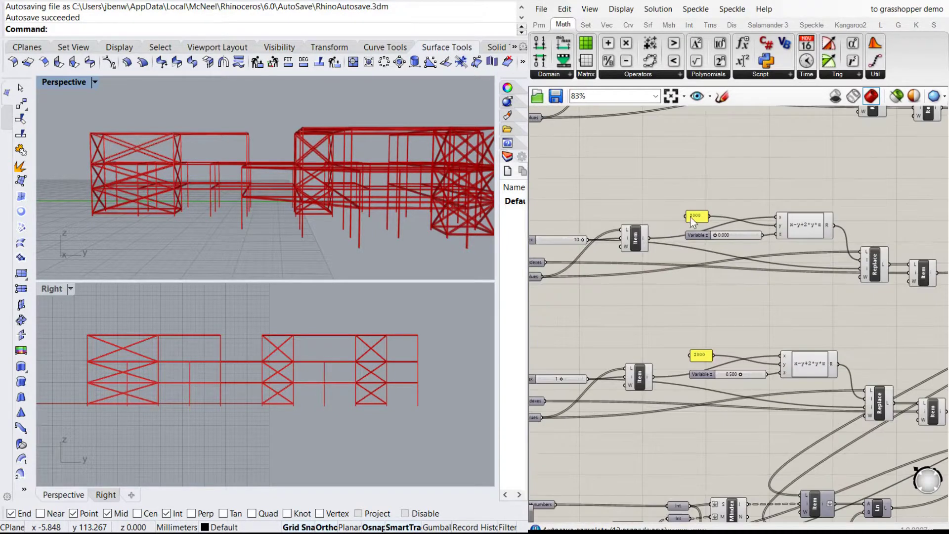
pyautogui.scroll(4, 678, 254)
pyautogui.scroll(-2, 599, 201)
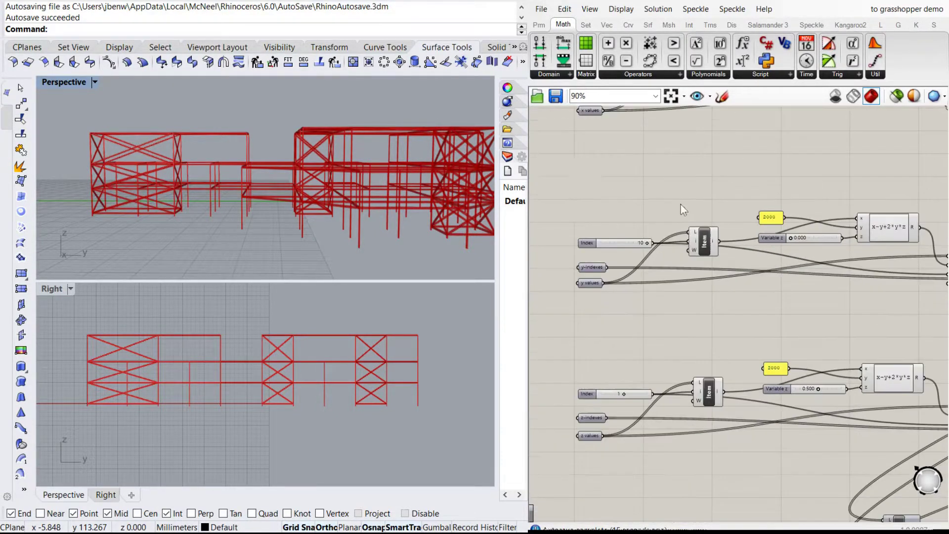
pyautogui.scroll(2, 618, 201)
pyautogui.moveTo(259, 203); pyautogui.dragTo(310, 219, button='right')
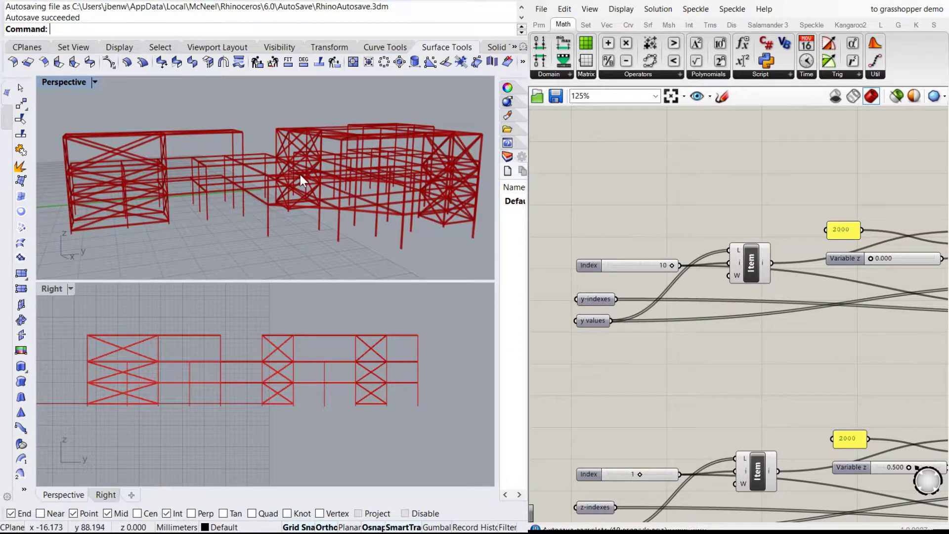
pyautogui.moveTo(301, 174); pyautogui.dragTo(307, 182, button='right')
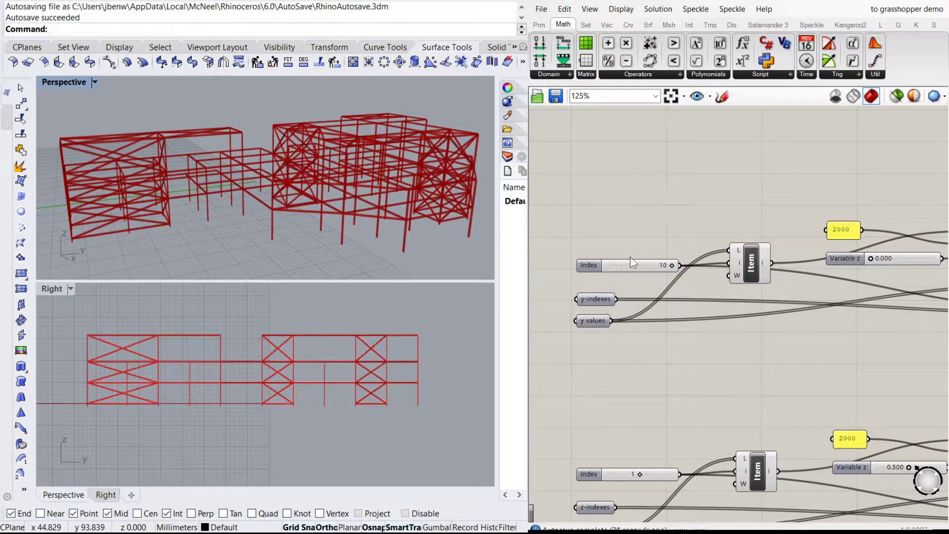
pyautogui.moveTo(702, 454); pyautogui.dragTo(673, 341, button='right')
pyautogui.scroll(-3, 673, 341)
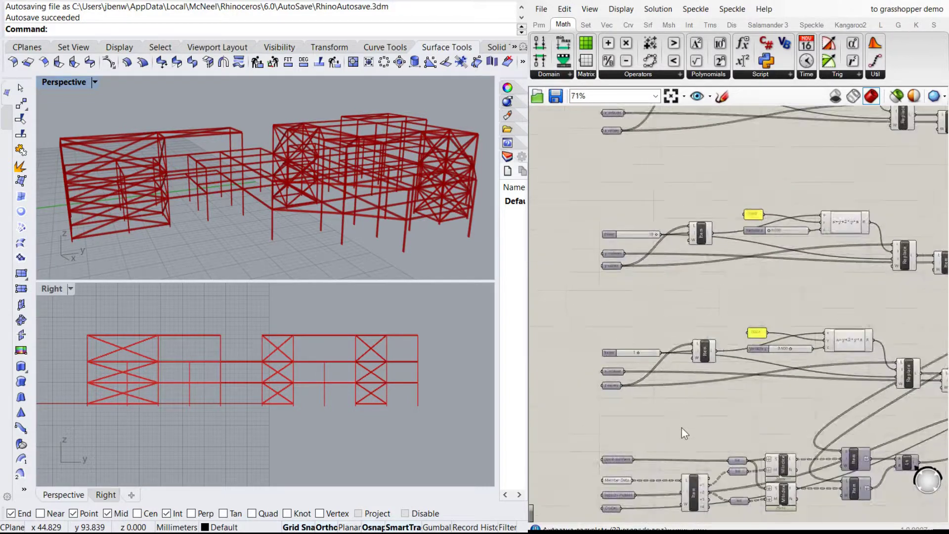
pyautogui.scroll(3, 681, 428)
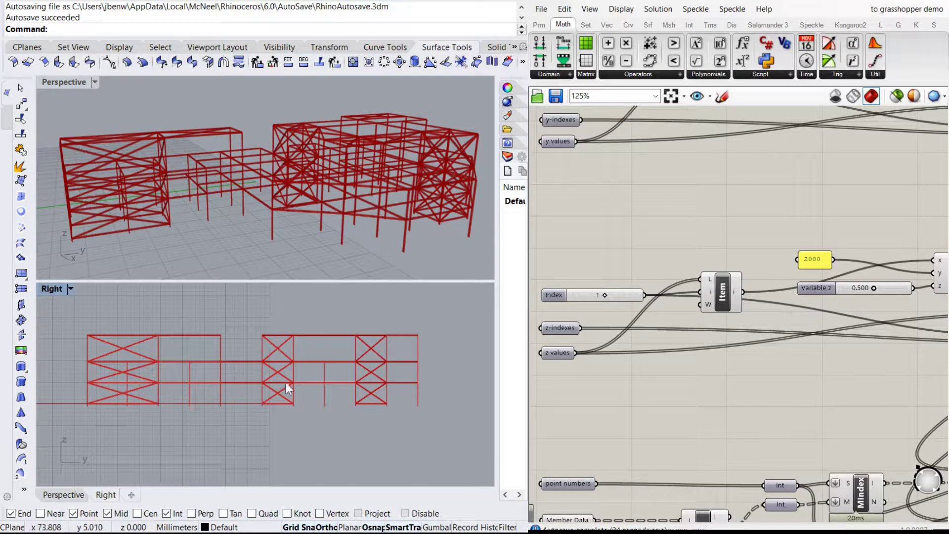
pyautogui.moveTo(167, 183); pyautogui.dragTo(258, 157, button='right')
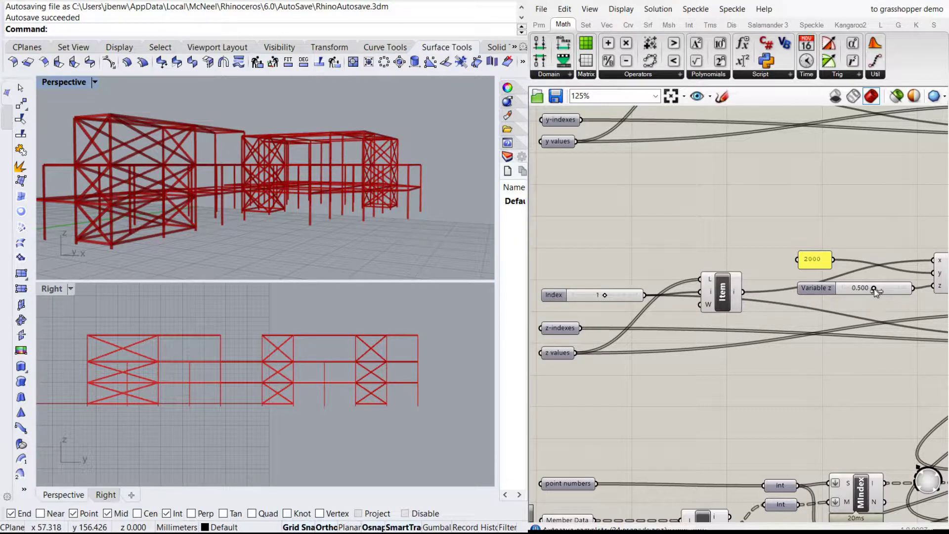
pyautogui.moveTo(876, 289); pyautogui.dragTo(776, 297)
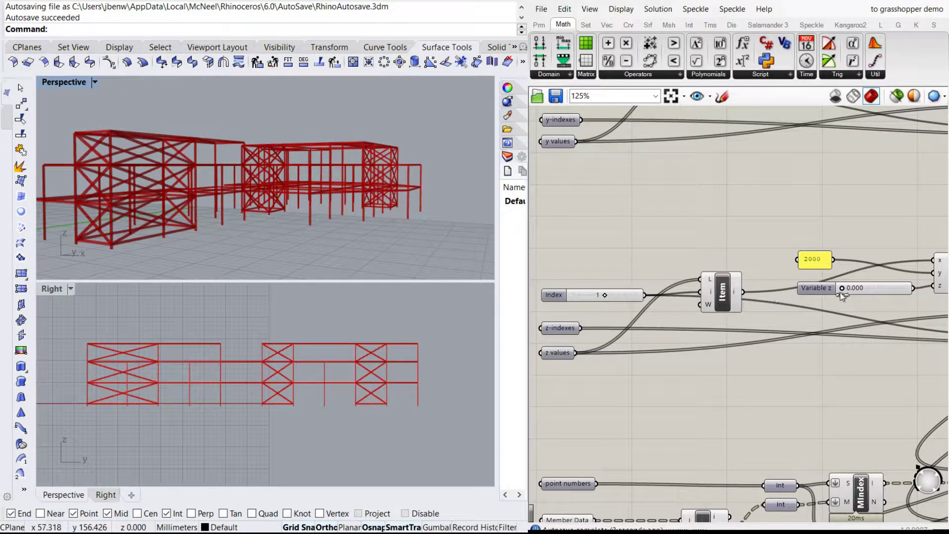
pyautogui.moveTo(841, 292); pyautogui.dragTo(869, 288)
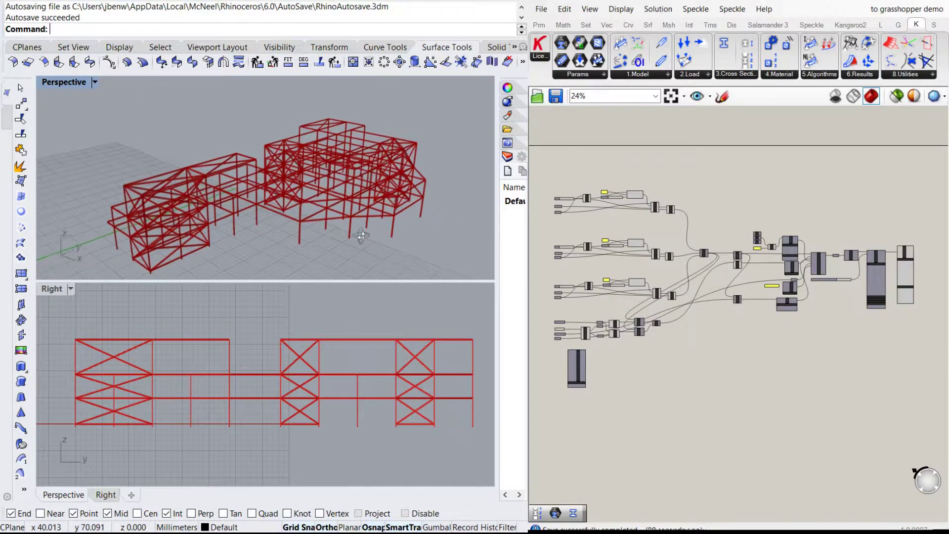
# Examine the whole frame and the load, element, material and support components that feed the Assemble component
pyautogui.moveTo(301, 167); pyautogui.dragTo(469, 232, button='right')
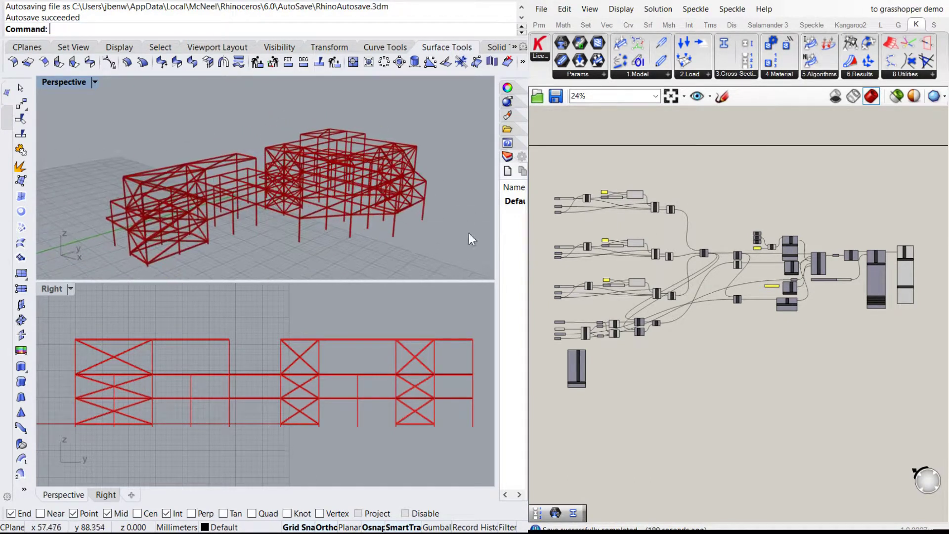
pyautogui.scroll(5, 714, 274)
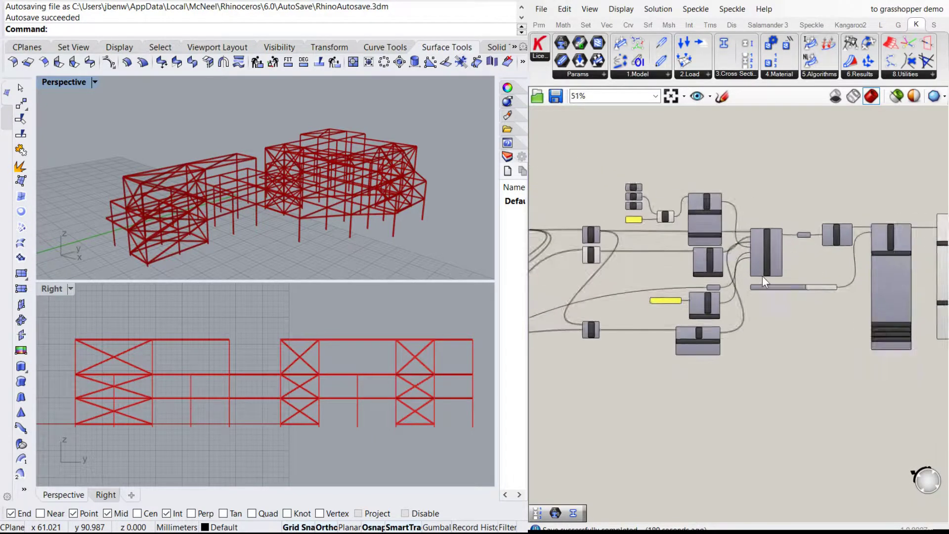
pyautogui.scroll(3, 659, 262)
pyautogui.scroll(-6, 616, 251)
pyautogui.scroll(2, 804, 299)
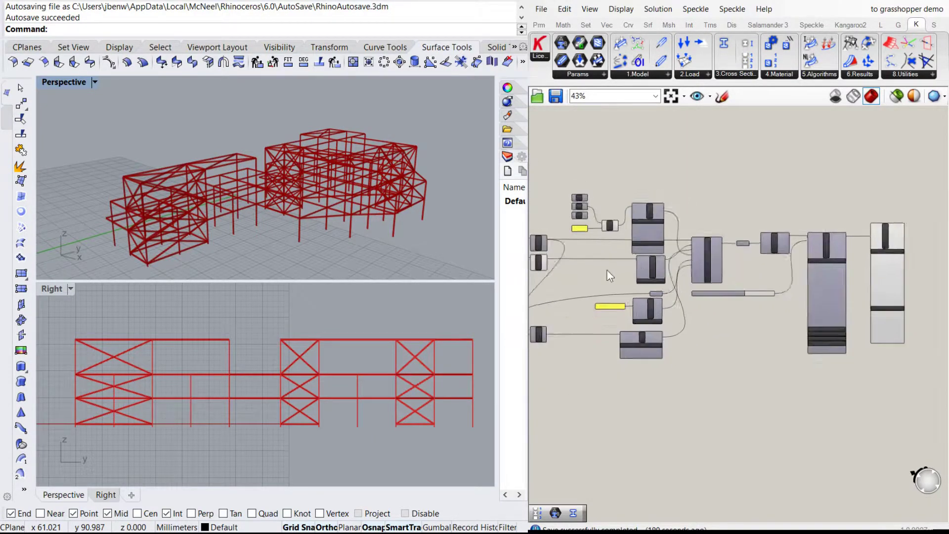
pyautogui.scroll(-2, 607, 269)
pyautogui.scroll(2, 796, 348)
pyautogui.scroll(5, 668, 182)
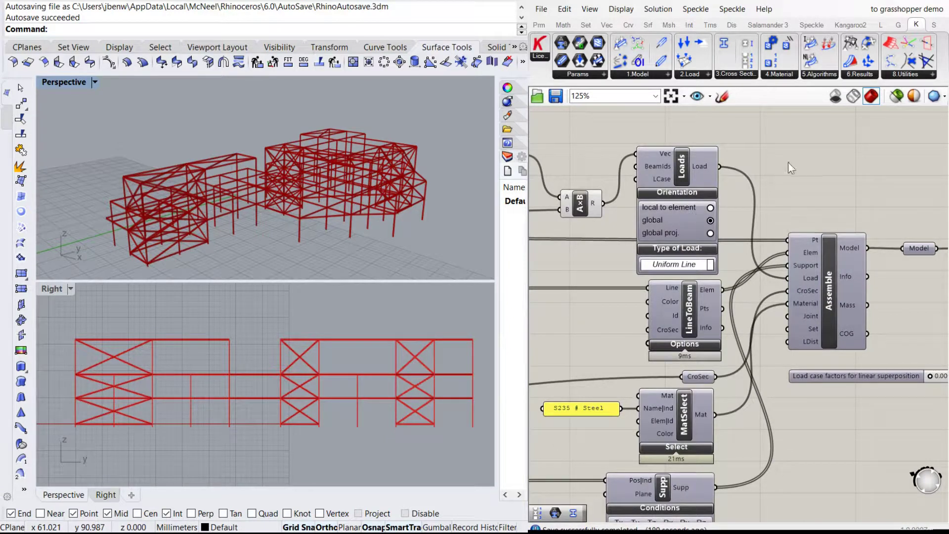
# Inspect the LineToBeam, MatSelect and Supp components by selecting each in turn
pyautogui.click(692, 309)
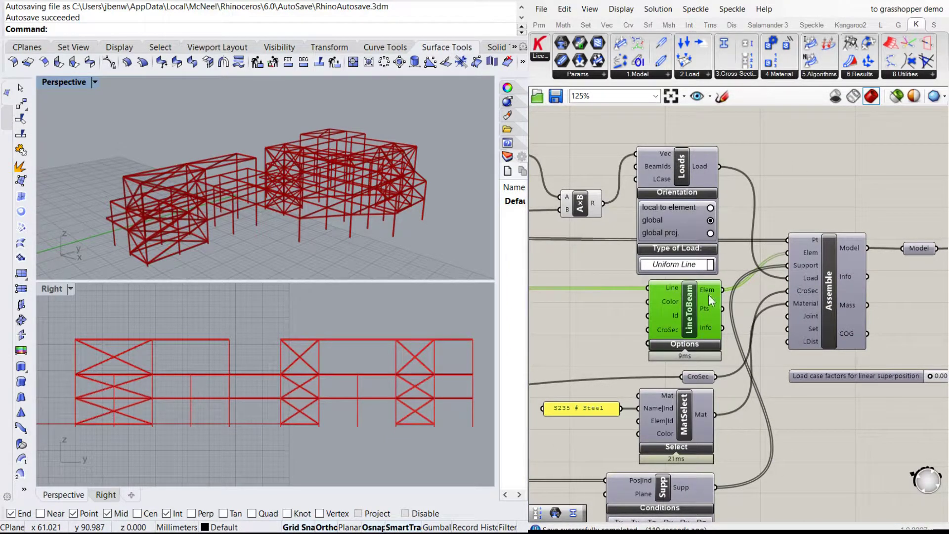
pyautogui.scroll(-2, 681, 285)
pyautogui.scroll(3, 653, 386)
pyautogui.click(671, 326)
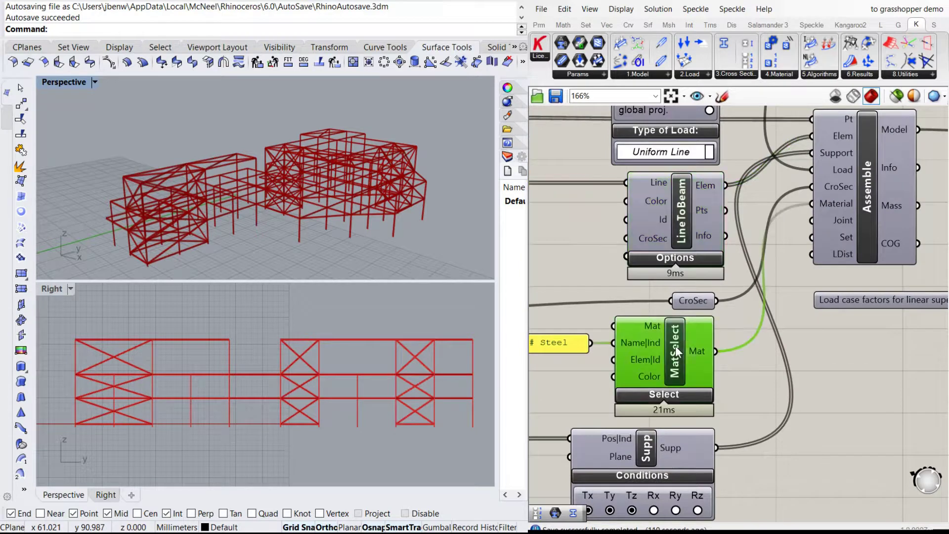
pyautogui.scroll(-2, 680, 336)
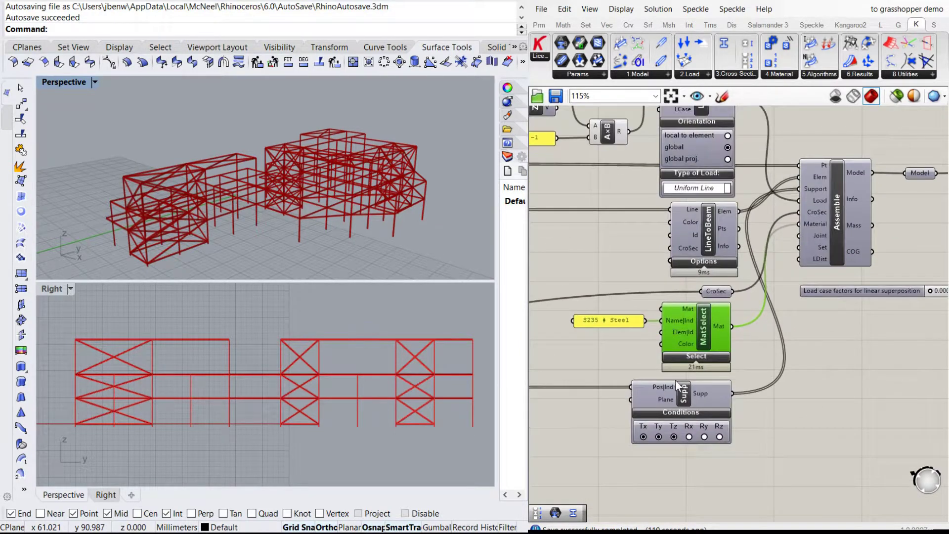
pyautogui.scroll(1, 675, 380)
pyautogui.click(685, 403)
# Inspect the Assemble component and the Model parameter it feeds by selecting each in turn
pyautogui.moveTo(850, 197); pyautogui.dragTo(707, 266, button='right')
pyautogui.click(707, 267)
pyautogui.scroll(-3, 648, 258)
pyautogui.scroll(3, 782, 251)
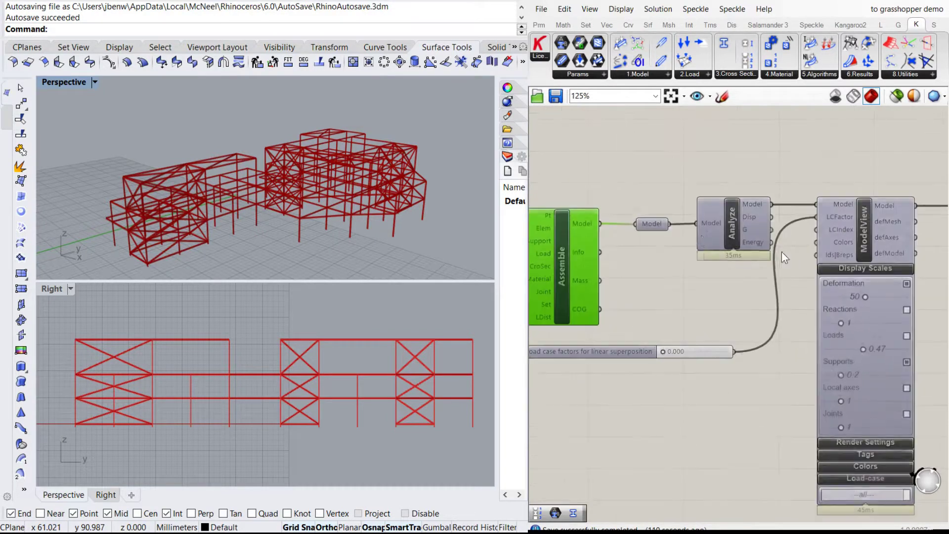
pyautogui.click(650, 224)
pyautogui.scroll(-1, 722, 252)
pyautogui.scroll(1, 726, 233)
# Inspect the Analyze component and the display scales of the ModelView component
pyautogui.click(726, 230)
pyautogui.scroll(-2, 771, 262)
pyautogui.moveTo(771, 262); pyautogui.dragTo(660, 252, button='right')
pyautogui.scroll(2, 660, 252)
pyautogui.click(755, 237)
pyautogui.scroll(-2, 806, 234)
pyautogui.scroll(2, 806, 233)
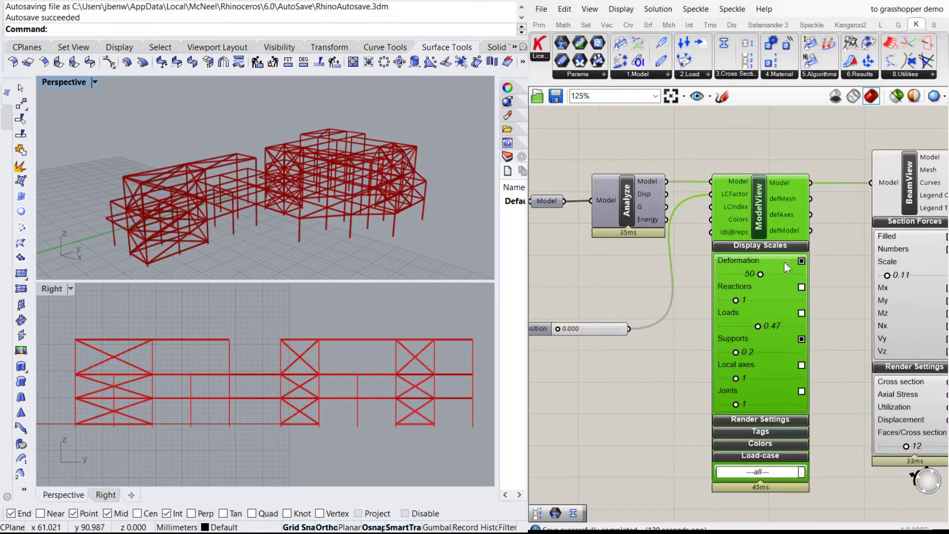
pyautogui.scroll(-3, 677, 316)
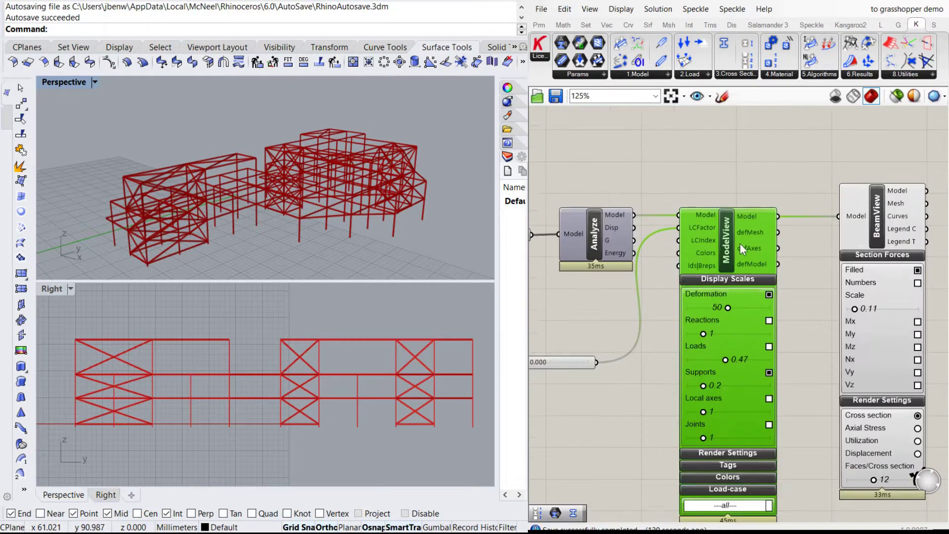
pyautogui.scroll(3, 810, 272)
# Select the BeamView component to highlight its output on the frame, and deselect it
pyautogui.click(814, 224)
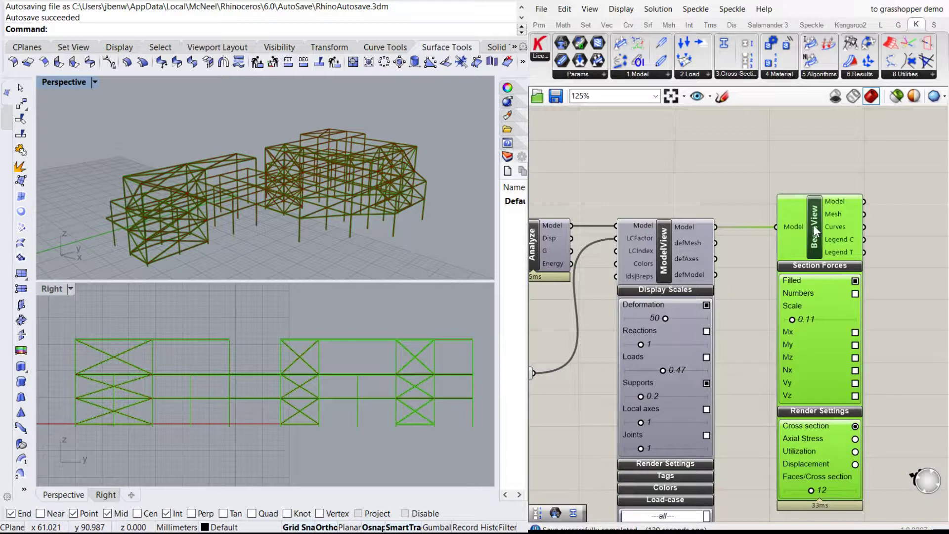
pyautogui.click(734, 179)
pyautogui.scroll(-5, 836, 286)
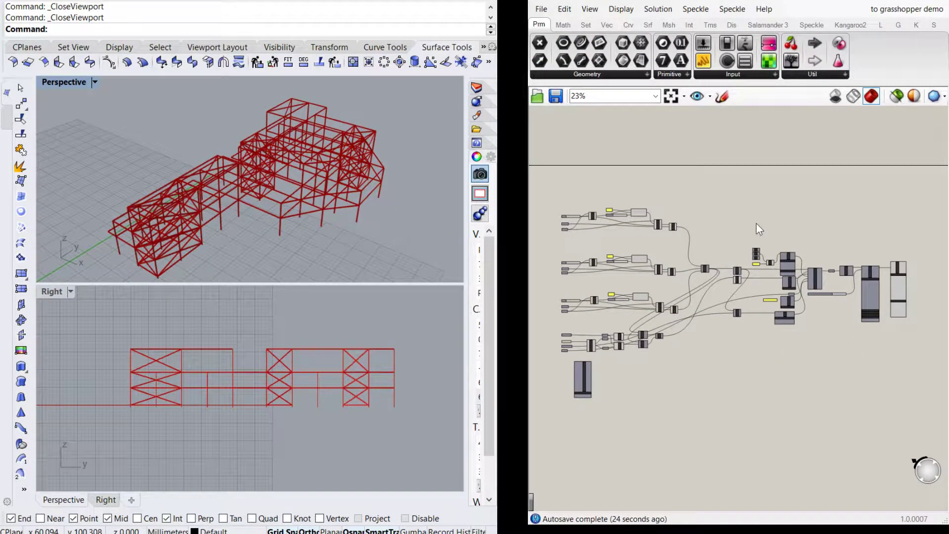
# Examine the load case factors slider and the unit vectors and -1 multiplier that define the uniform line load
pyautogui.scroll(5, 821, 298)
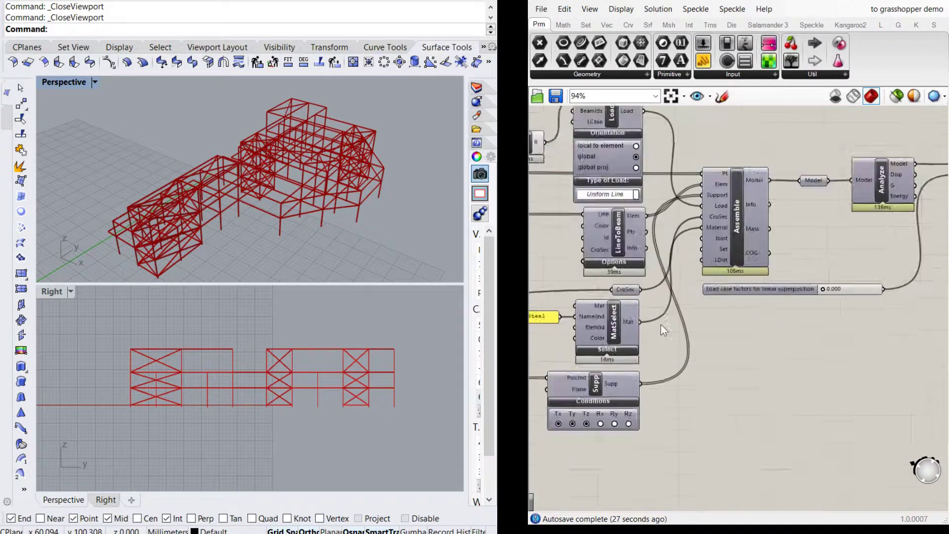
pyautogui.scroll(4, 683, 316)
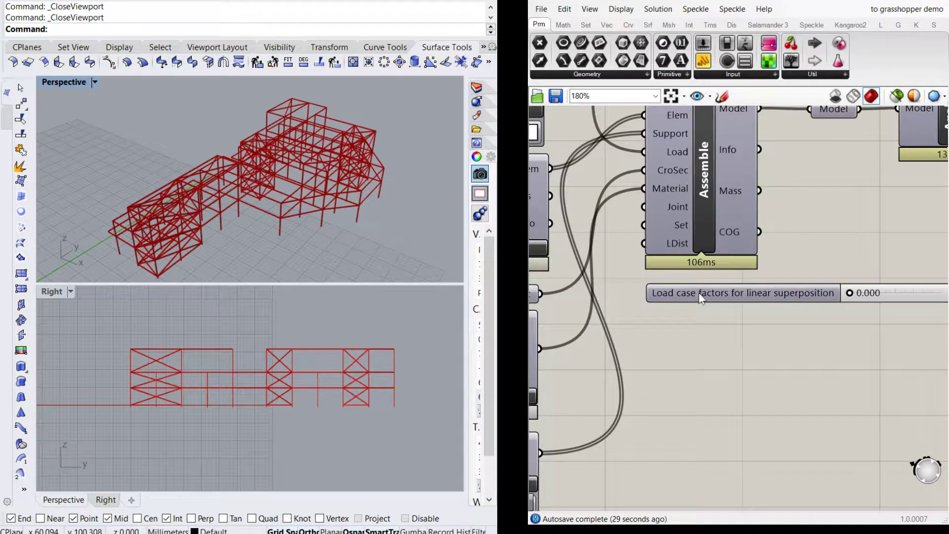
pyautogui.scroll(-4, 840, 336)
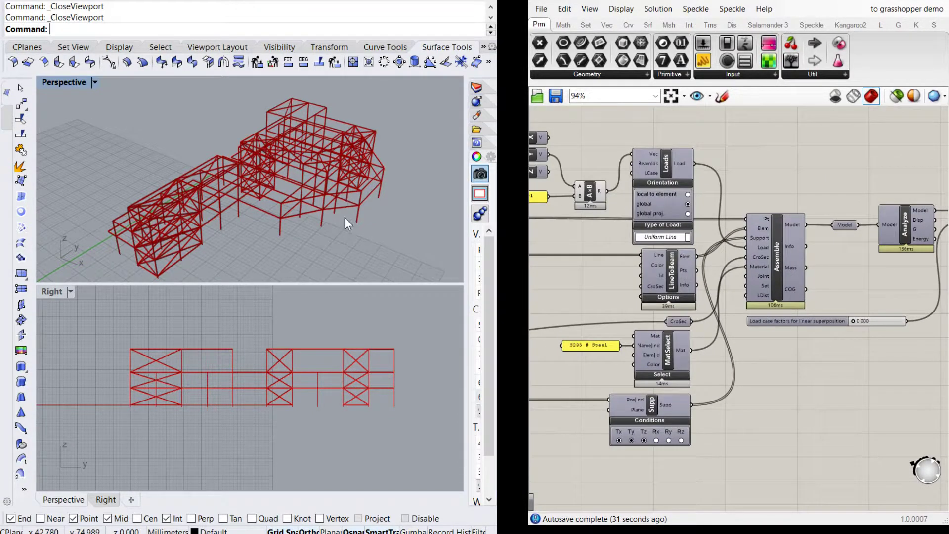
pyautogui.moveTo(345, 218)
pyautogui.mouseDown(button='right')
pyautogui.moveTo(332, 199)
pyautogui.moveTo(341, 213)
pyautogui.mouseUp(button='right')
pyautogui.scroll(-2, 767, 182)
pyautogui.scroll(4, 643, 165)
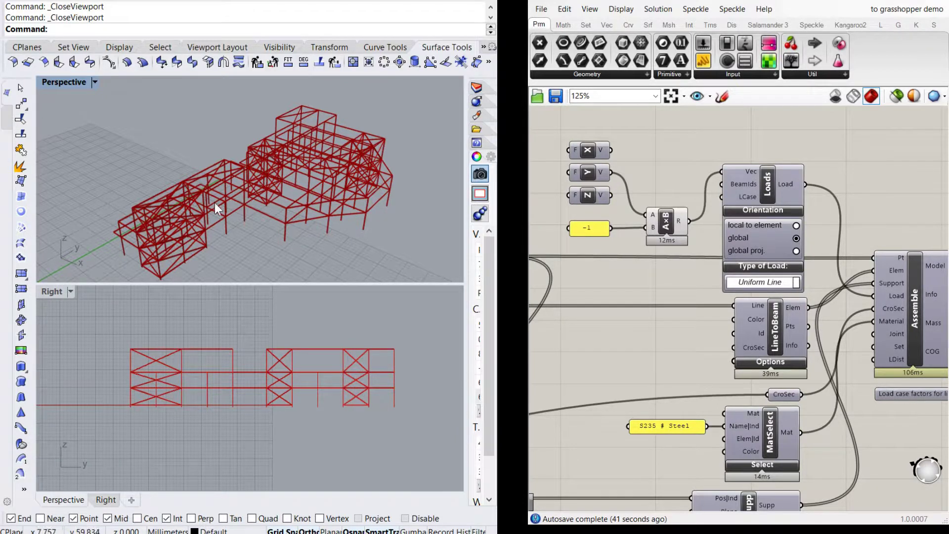
pyautogui.moveTo(210, 214); pyautogui.dragTo(220, 213, button='right')
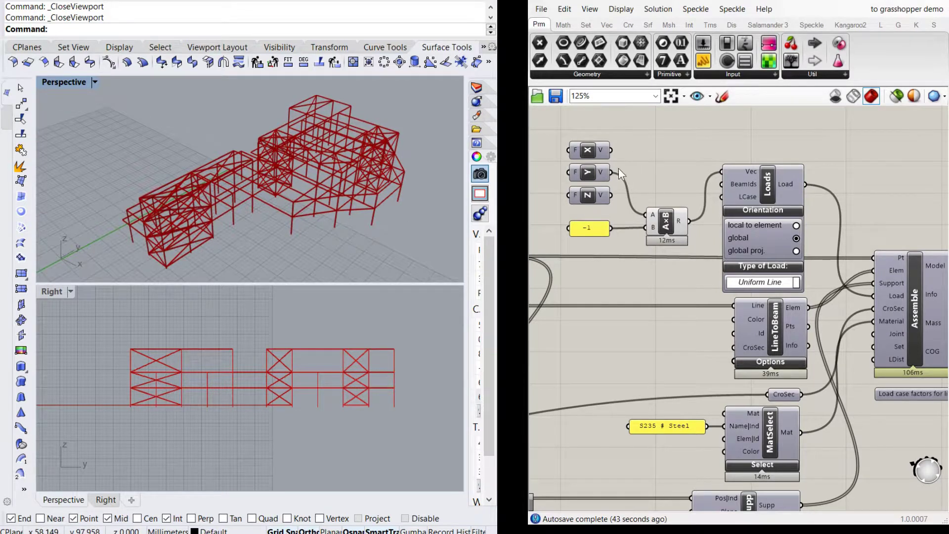
# Set the Load case factors for linear superposition slider to 0.231
pyautogui.scroll(-6, 619, 170)
pyautogui.scroll(3, 761, 338)
pyautogui.scroll(5, 648, 247)
pyautogui.moveTo(653, 234); pyautogui.dragTo(712, 248, button='right')
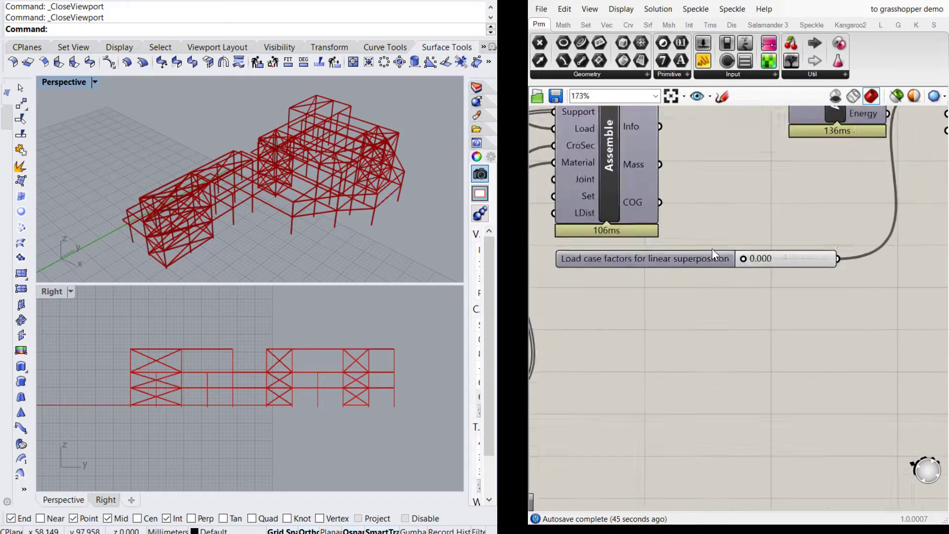
pyautogui.scroll(3, 712, 248)
pyautogui.scroll(-1, 832, 289)
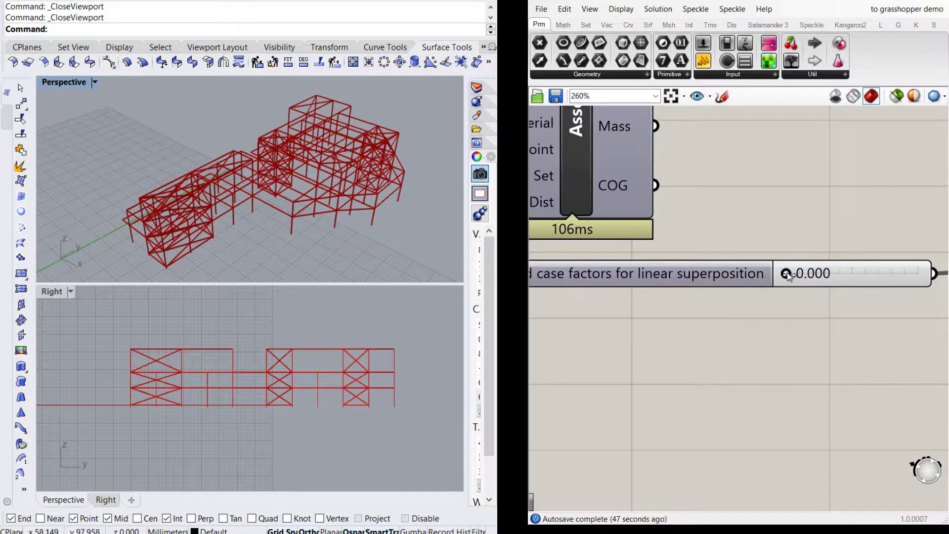
pyautogui.moveTo(787, 276); pyautogui.dragTo(817, 274)
# Examine the deformed columns and braced bays of the frame from several angles in the Perspective view
pyautogui.moveTo(282, 181); pyautogui.dragTo(335, 206, button='right')
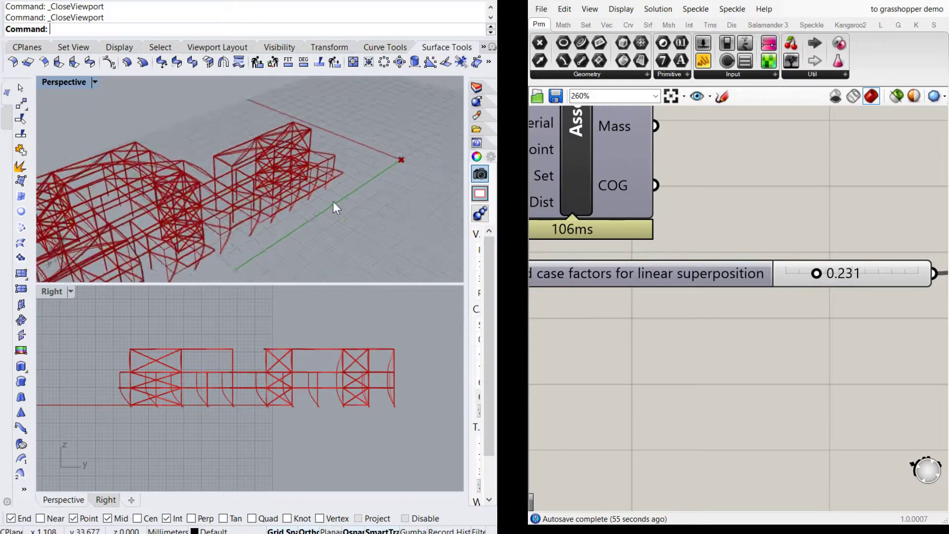
pyautogui.scroll(5, 298, 141)
pyautogui.moveTo(298, 142); pyautogui.dragTo(268, 185, button='right')
pyautogui.scroll(-4, 268, 184)
pyautogui.scroll(6, 210, 209)
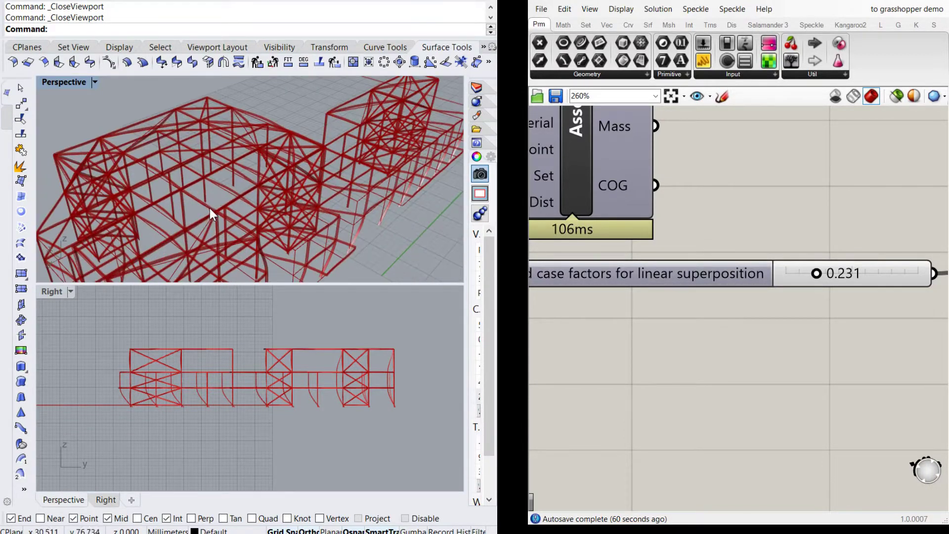
pyautogui.scroll(-6, 218, 208)
pyautogui.scroll(9, 370, 171)
pyautogui.scroll(-5, 346, 163)
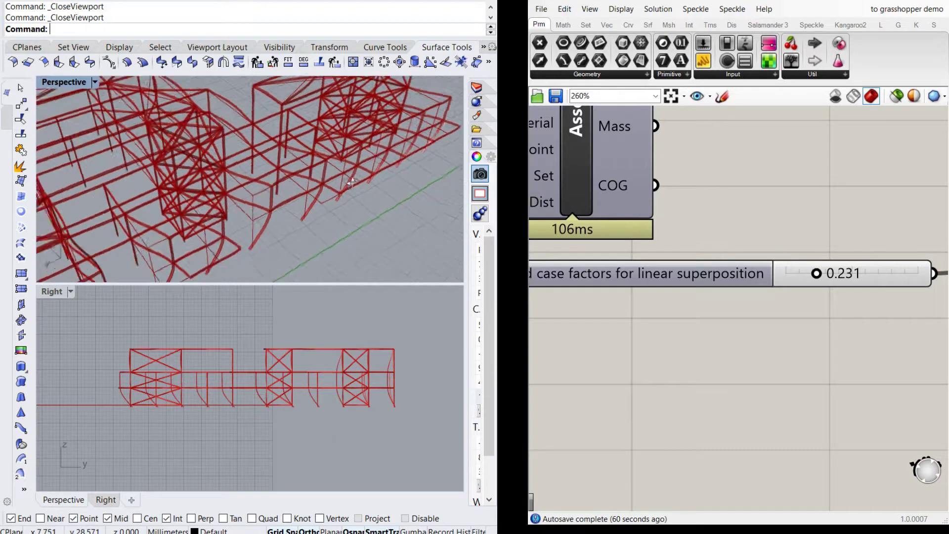
pyautogui.scroll(5, 308, 183)
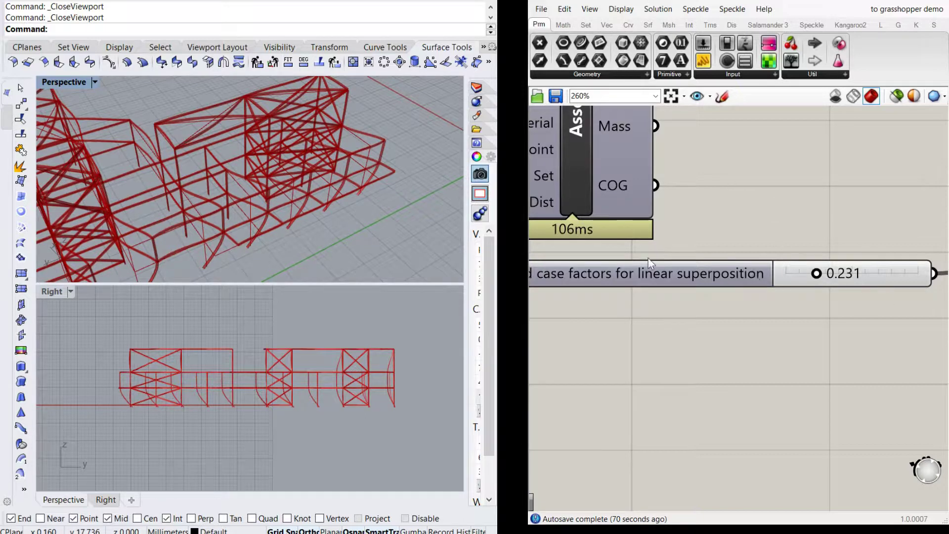
pyautogui.scroll(-3, 767, 272)
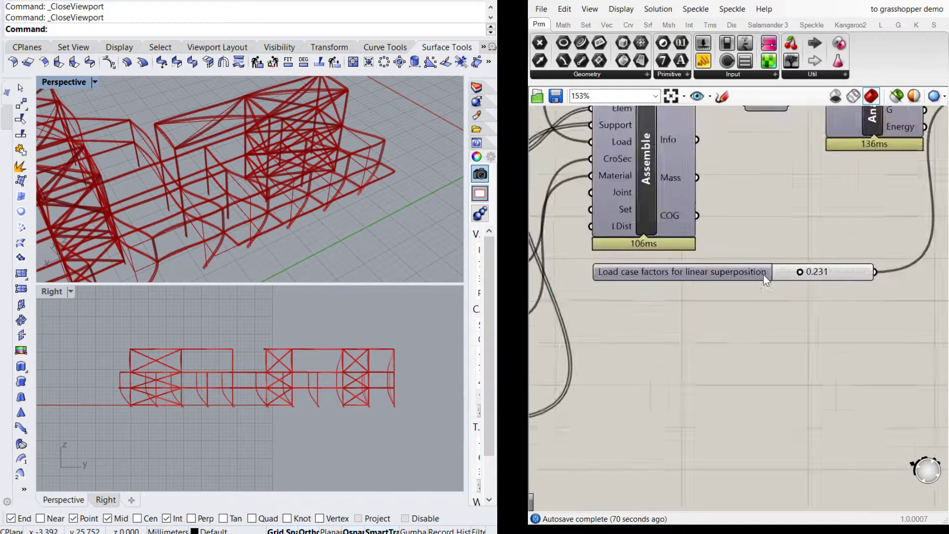
pyautogui.moveTo(407, 179)
pyautogui.mouseDown(button='right')
pyautogui.moveTo(364, 176)
pyautogui.moveTo(399, 168)
pyautogui.mouseUp(button='right')
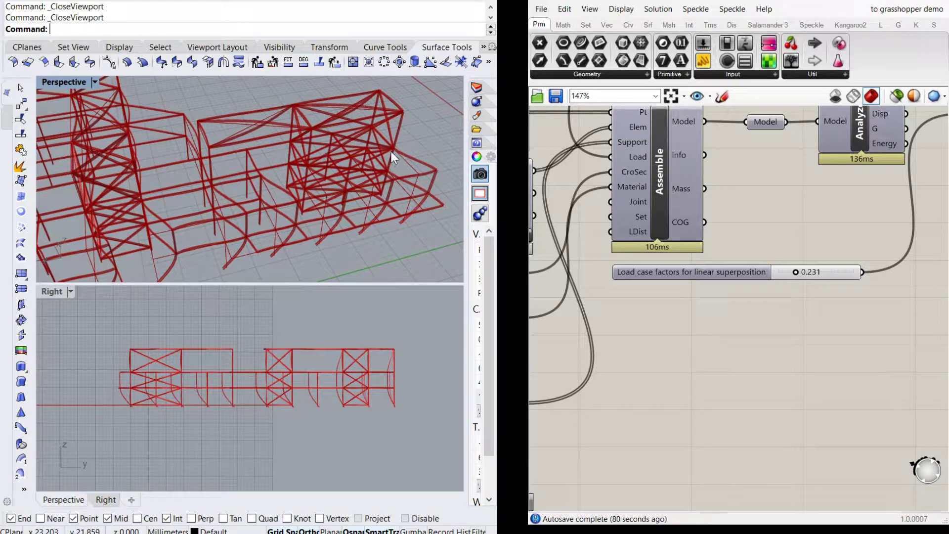
pyautogui.moveTo(435, 176); pyautogui.dragTo(308, 167, button='right')
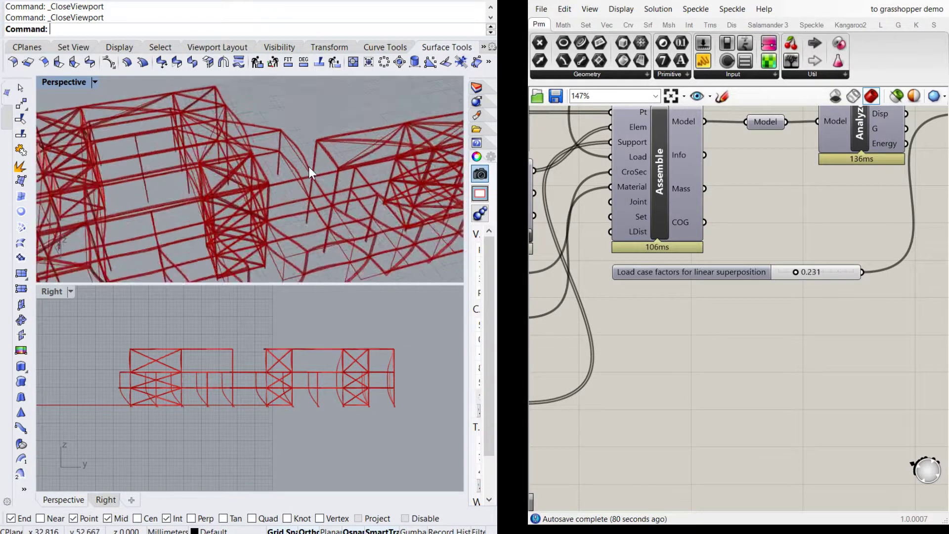
# Inspect the overall deformed shape of the whole frame close up and from a distance in the Perspective view
pyautogui.scroll(-3, 371, 176)
pyautogui.moveTo(371, 177); pyautogui.dragTo(297, 165, button='right')
pyautogui.scroll(-4, 292, 143)
pyautogui.scroll(5, 191, 126)
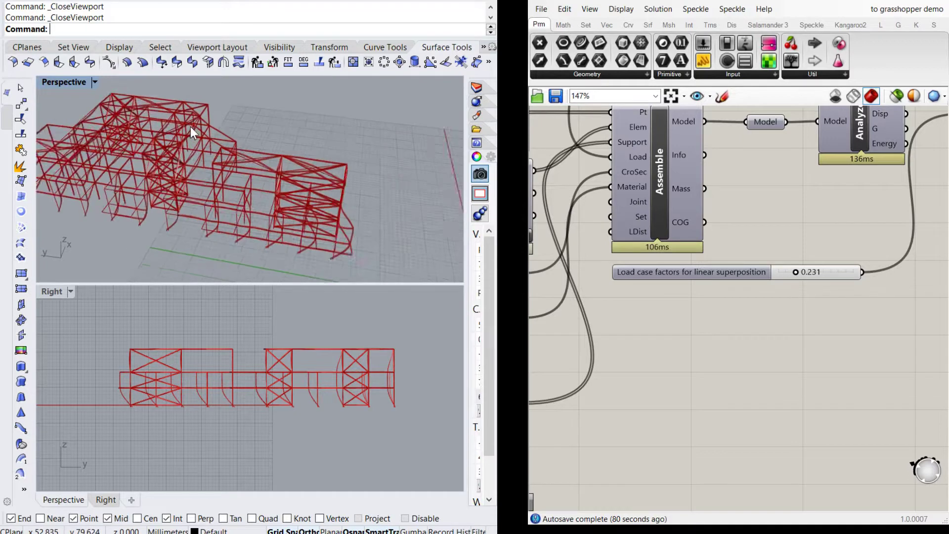
pyautogui.moveTo(190, 126); pyautogui.dragTo(285, 174, button='right')
pyautogui.scroll(6, 286, 176)
pyautogui.scroll(-3, 287, 176)
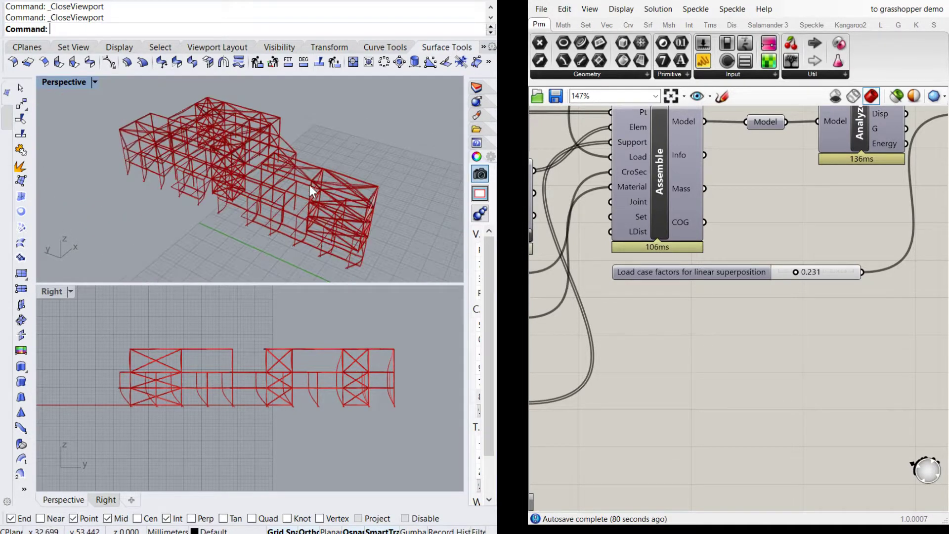
pyautogui.scroll(-3, 716, 317)
pyautogui.scroll(2, 764, 277)
# Examine the unit vectors, Loads component and Assemble component that feed the structural analysis
pyautogui.scroll(-3, 764, 278)
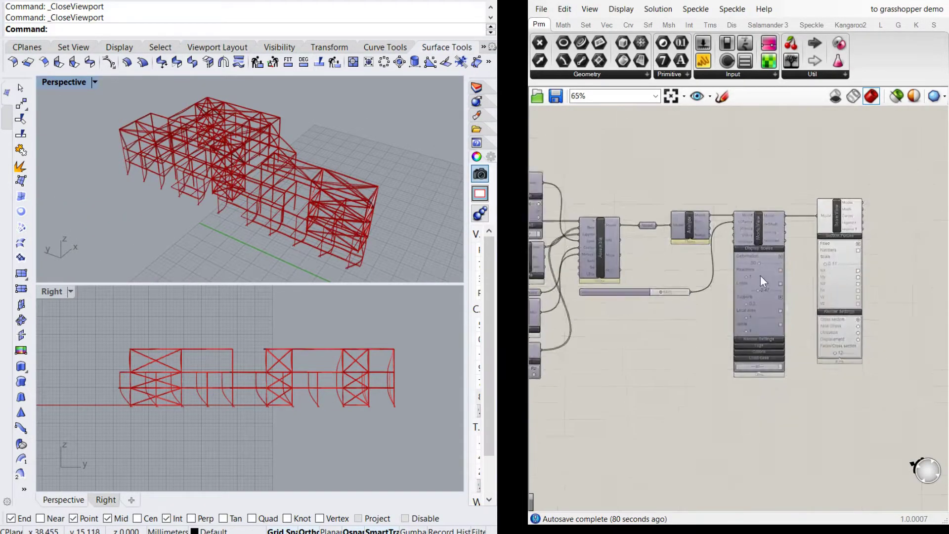
pyautogui.scroll(2, 760, 275)
pyautogui.scroll(-2, 789, 276)
pyautogui.scroll(3, 684, 265)
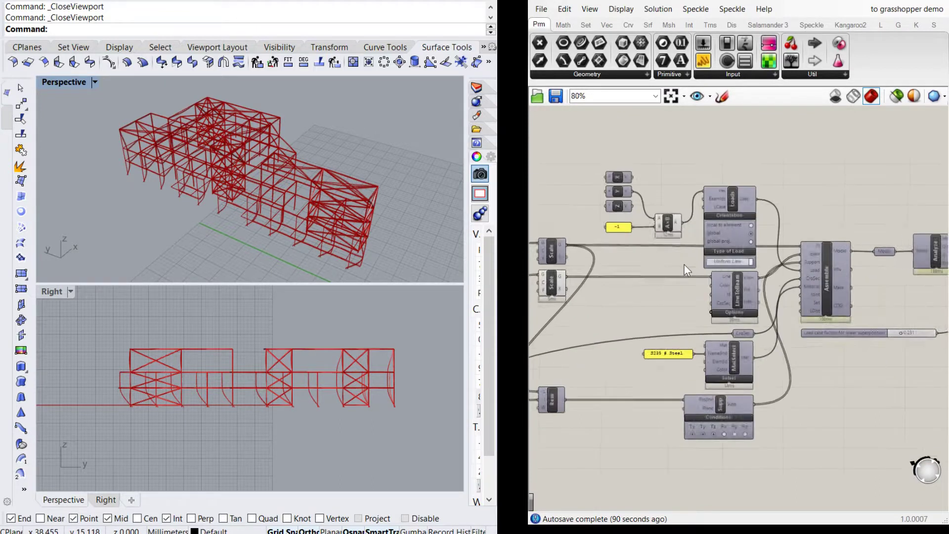
pyautogui.scroll(2, 723, 272)
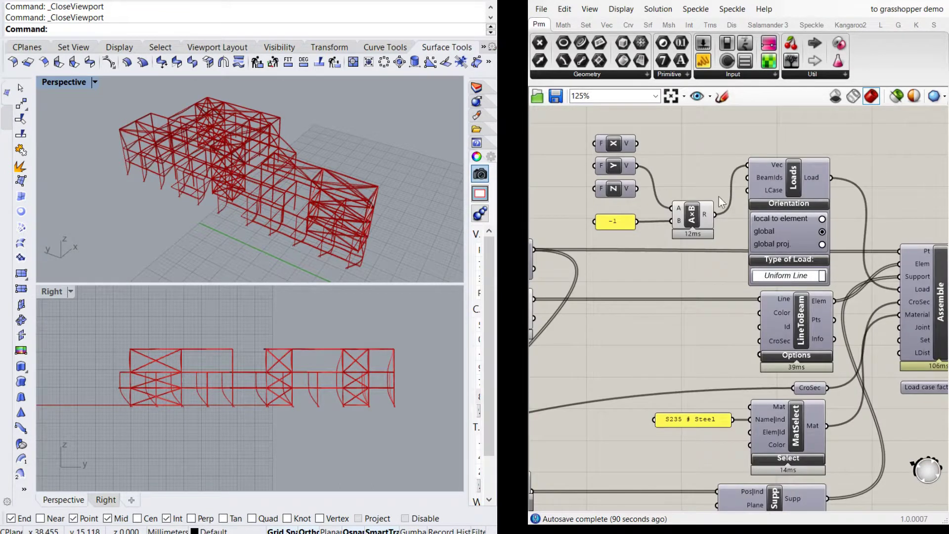
pyautogui.scroll(1, 702, 185)
pyautogui.scroll(-3, 702, 185)
pyautogui.scroll(2, 822, 242)
pyautogui.scroll(-1, 631, 216)
pyautogui.scroll(3, 737, 254)
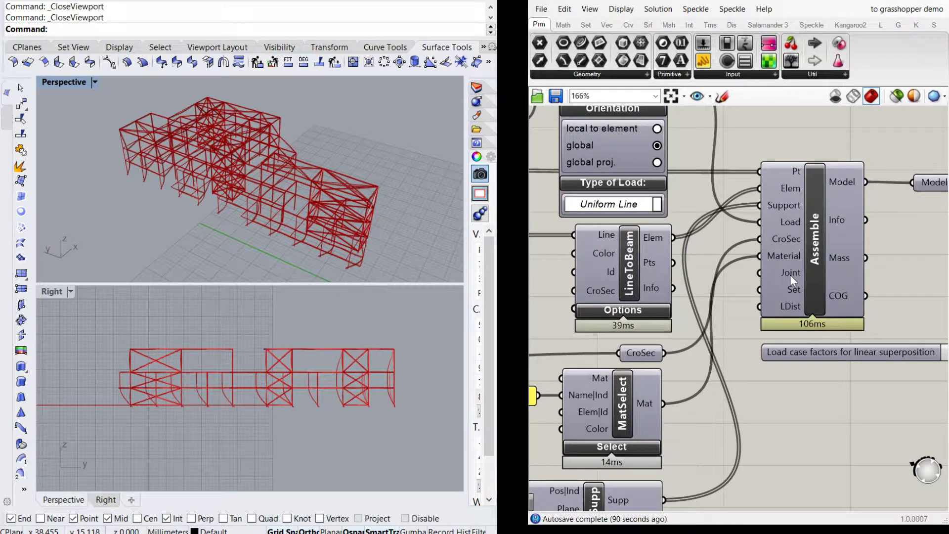
pyautogui.scroll(-4, 676, 235)
pyautogui.scroll(3, 713, 251)
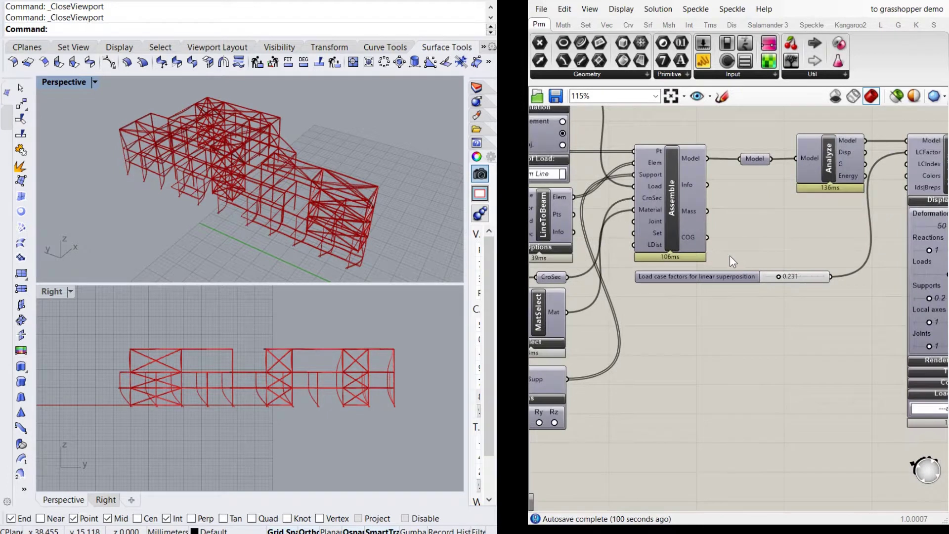
# Set the Load case factors for linear superposition slider to 0.248
pyautogui.scroll(4, 729, 229)
pyautogui.moveTo(307, 151); pyautogui.dragTo(411, 174, button='right')
pyautogui.scroll(-5, 291, 169)
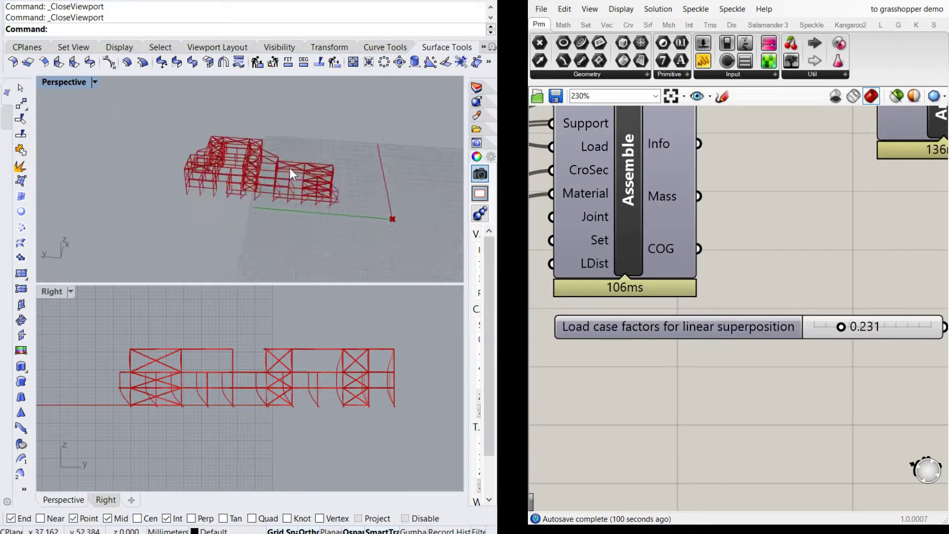
pyautogui.scroll(3, 290, 167)
pyautogui.moveTo(842, 327)
pyautogui.mouseDown()
pyautogui.moveTo(865, 328)
pyautogui.moveTo(850, 328)
pyautogui.mouseUp()
pyautogui.scroll(-1, 817, 331)
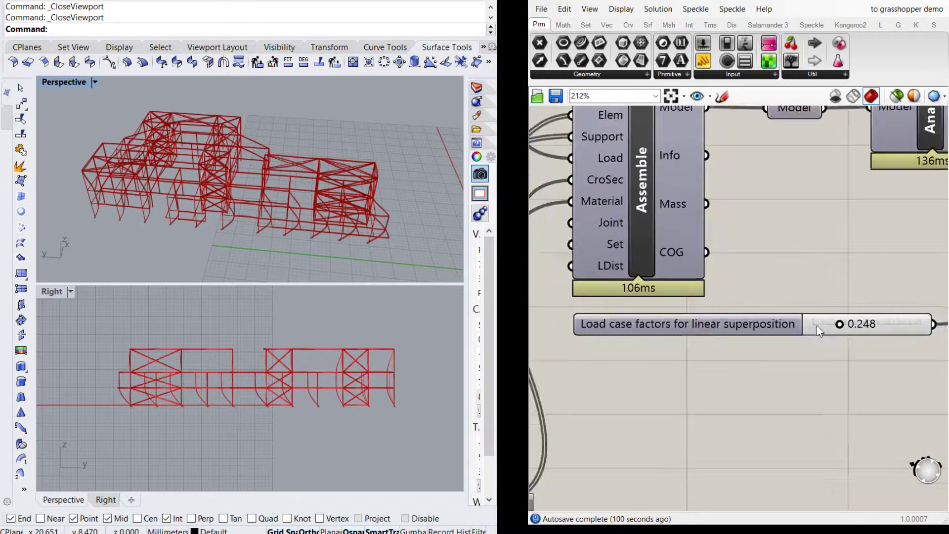
# Wire the Unit X vector into input A of the multiplication in place of the Unit Y vector
pyautogui.scroll(-5, 713, 279)
pyautogui.scroll(4, 701, 244)
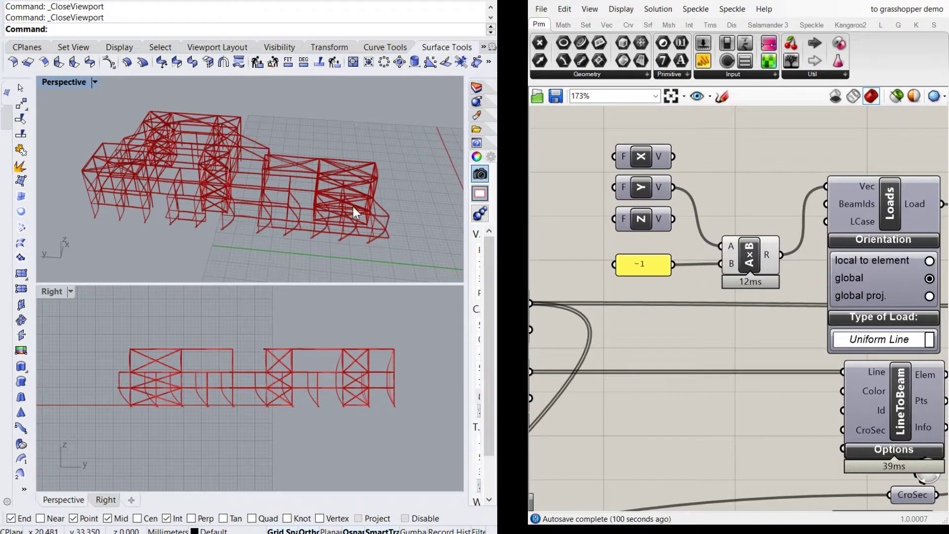
pyautogui.moveTo(353, 212); pyautogui.dragTo(376, 218, button='right')
pyautogui.scroll(1, 710, 183)
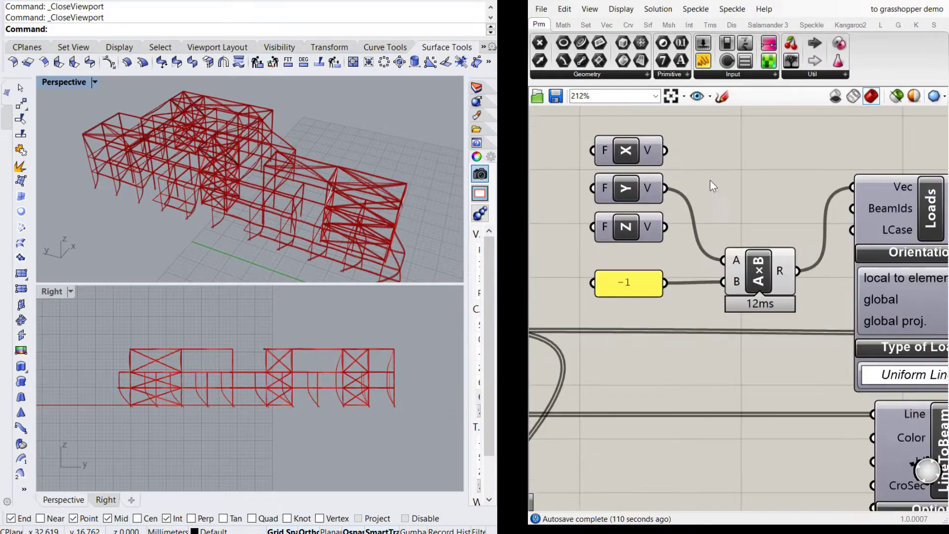
pyautogui.moveTo(665, 150); pyautogui.dragTo(724, 261)
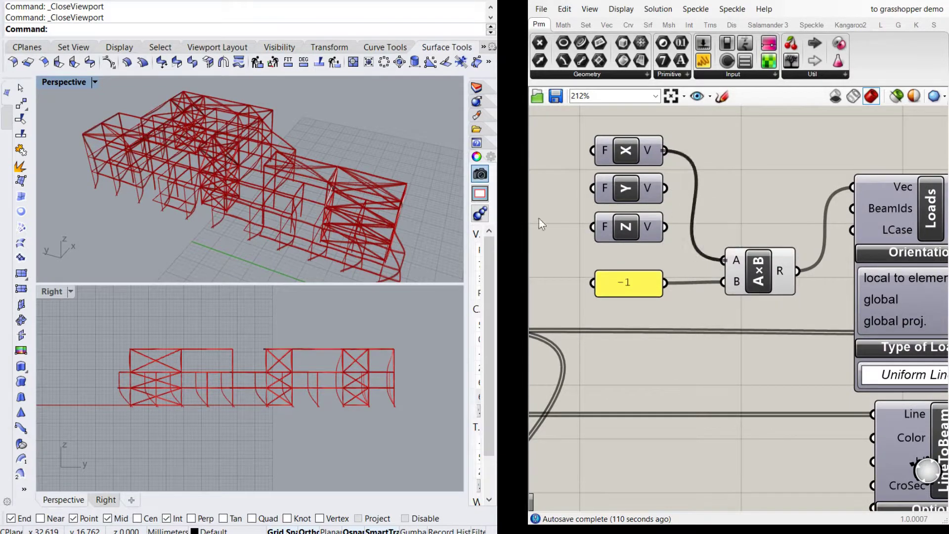
# Examine how the frame deforms under the X-direction load from several angles in the Perspective view
pyautogui.scroll(-2, 346, 191)
pyautogui.scroll(1, 351, 188)
pyautogui.click(360, 159)
pyautogui.scroll(1, 359, 159)
pyautogui.scroll(-8, 359, 173)
pyautogui.moveTo(362, 184); pyautogui.dragTo(350, 223, button='right')
pyautogui.scroll(5, 350, 223)
pyautogui.scroll(-3, 321, 207)
pyautogui.scroll(5, 290, 192)
pyautogui.moveTo(290, 194); pyautogui.dragTo(285, 224, button='right')
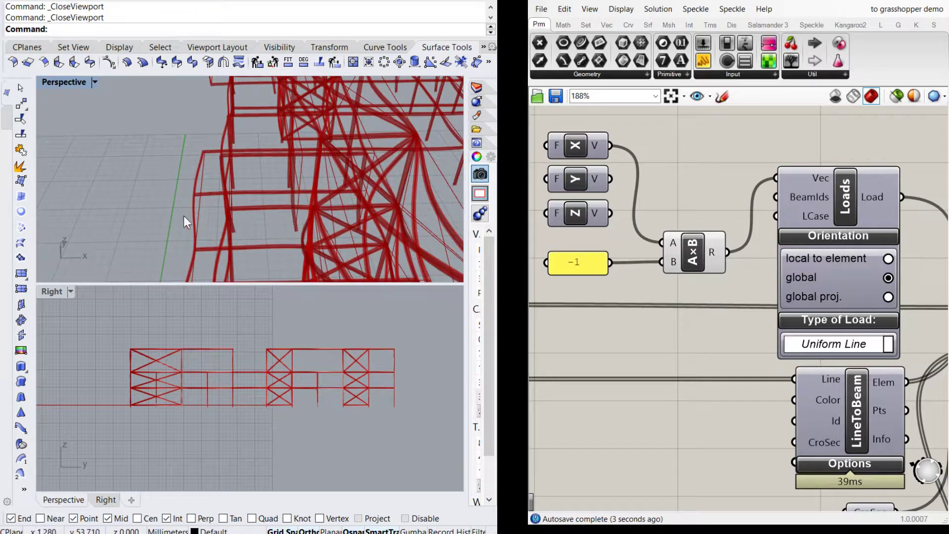
pyautogui.scroll(-2, 253, 162)
pyautogui.scroll(3, 259, 196)
pyautogui.scroll(-6, 255, 166)
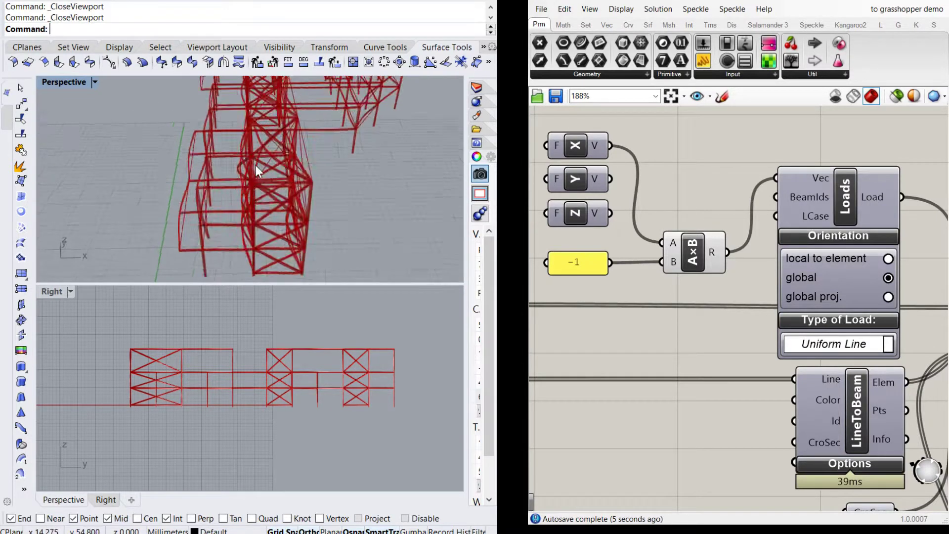
pyautogui.moveTo(255, 164)
pyautogui.mouseDown(button='right')
pyautogui.moveTo(232, 170)
pyautogui.moveTo(255, 168)
pyautogui.mouseUp(button='right')
pyautogui.moveTo(168, 157); pyautogui.dragTo(255, 131, button='right')
pyautogui.scroll(4, 251, 132)
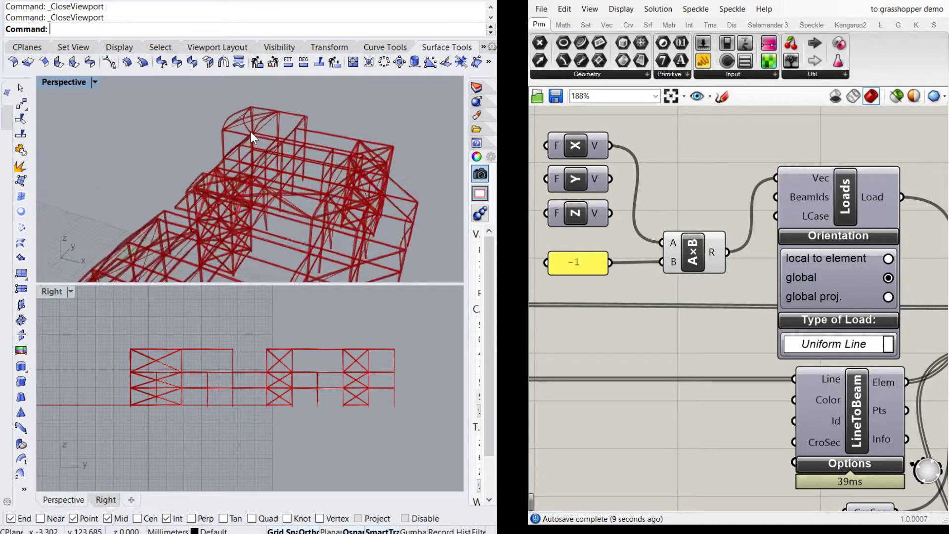
pyautogui.scroll(-2, 251, 125)
pyautogui.scroll(4, 250, 123)
pyautogui.scroll(-8, 238, 144)
pyautogui.scroll(5, 227, 167)
pyautogui.moveTo(228, 169); pyautogui.dragTo(250, 199, button='right')
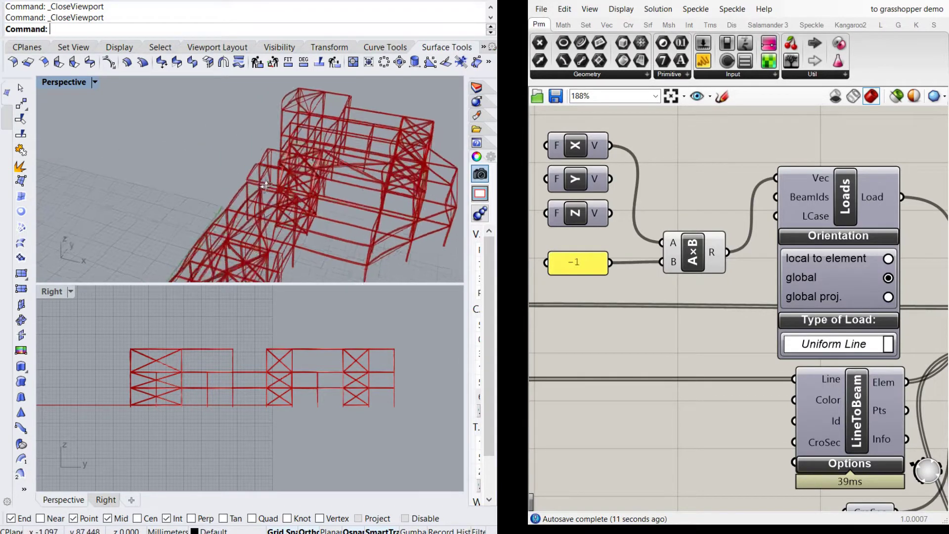
# Set the Load case factors for linear superposition slider to 0.290
pyautogui.scroll(3, 252, 203)
pyautogui.scroll(-3, 251, 203)
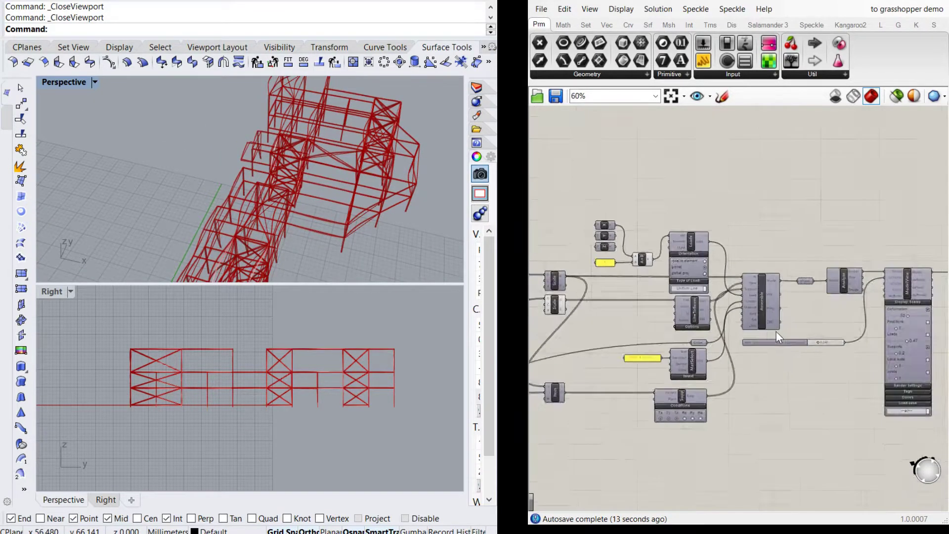
pyautogui.scroll(5, 776, 331)
pyautogui.moveTo(767, 359)
pyautogui.mouseDown()
pyautogui.moveTo(810, 360)
pyautogui.moveTo(769, 360)
pyautogui.mouseUp()
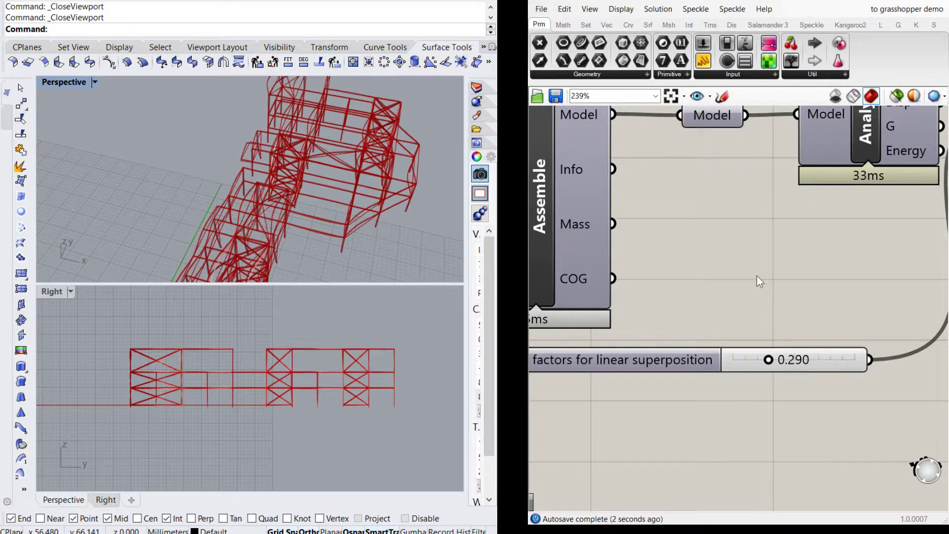
# Wire the Unit Z vector into input A of the multiplication in place of the Unit X vector
pyautogui.scroll(-5, 811, 319)
pyautogui.scroll(2, 576, 238)
pyautogui.moveTo(576, 238); pyautogui.dragTo(784, 303, button='right')
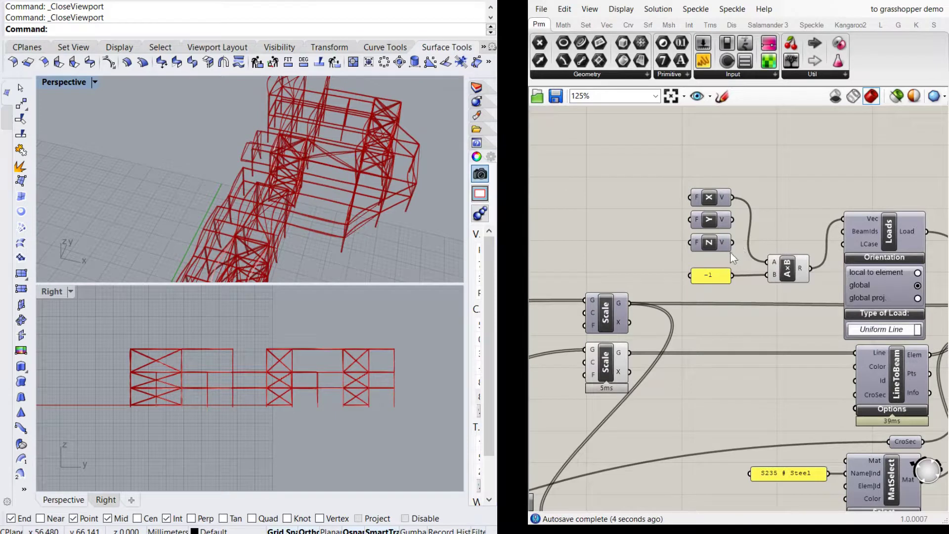
pyautogui.keyDown('shift'); pyautogui.moveTo(733, 242); pyautogui.dragTo(768, 262); pyautogui.keyUp('shift')
# Raise the Load case factors for linear superposition slider to 1.000 for the Z-direction load
pyautogui.scroll(-1, 267, 207)
pyautogui.moveTo(238, 208); pyautogui.dragTo(348, 201, button='right')
pyautogui.scroll(5, 349, 202)
pyautogui.scroll(-3, 734, 297)
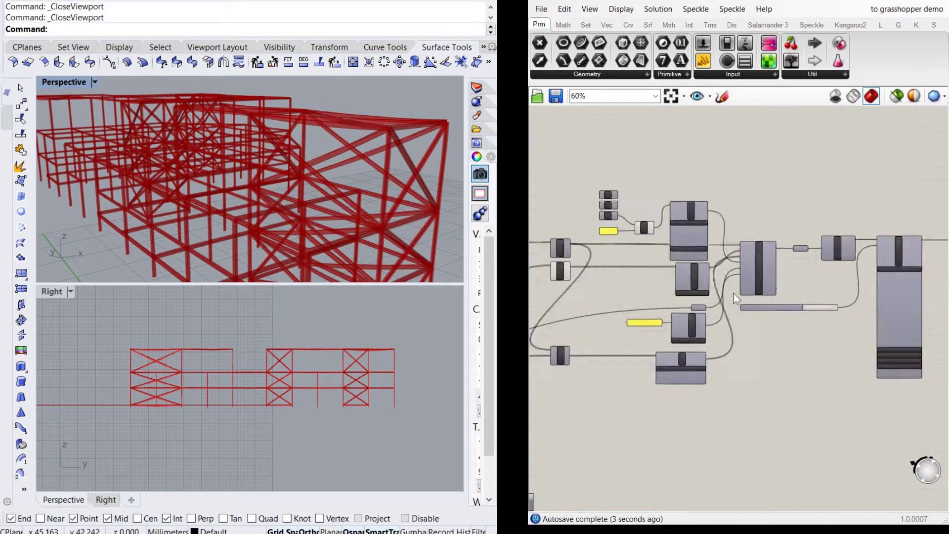
pyautogui.scroll(6, 774, 314)
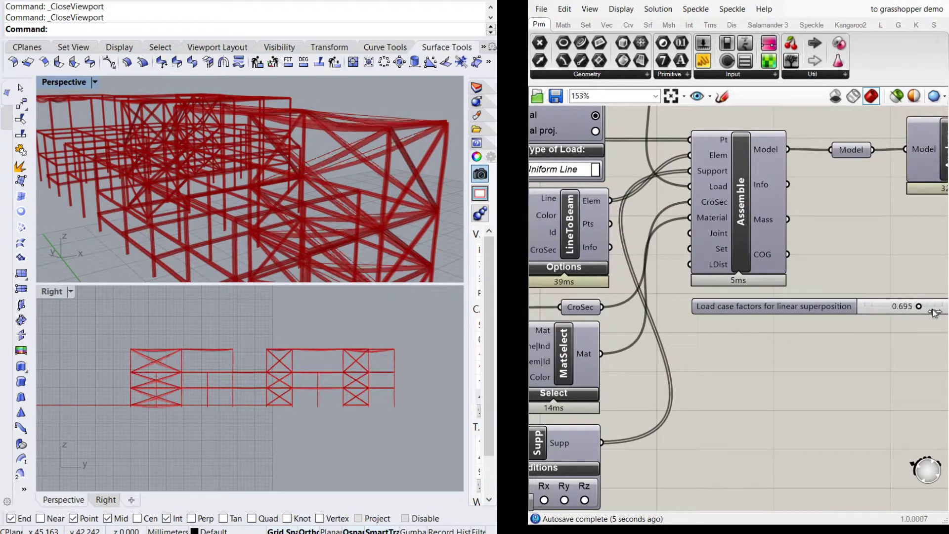
pyautogui.moveTo(935, 312); pyautogui.dragTo(941, 309)
# Examine the frame's beams and braced bays under the full Z-direction load in the Perspective and Right views
pyautogui.scroll(-4, 383, 170)
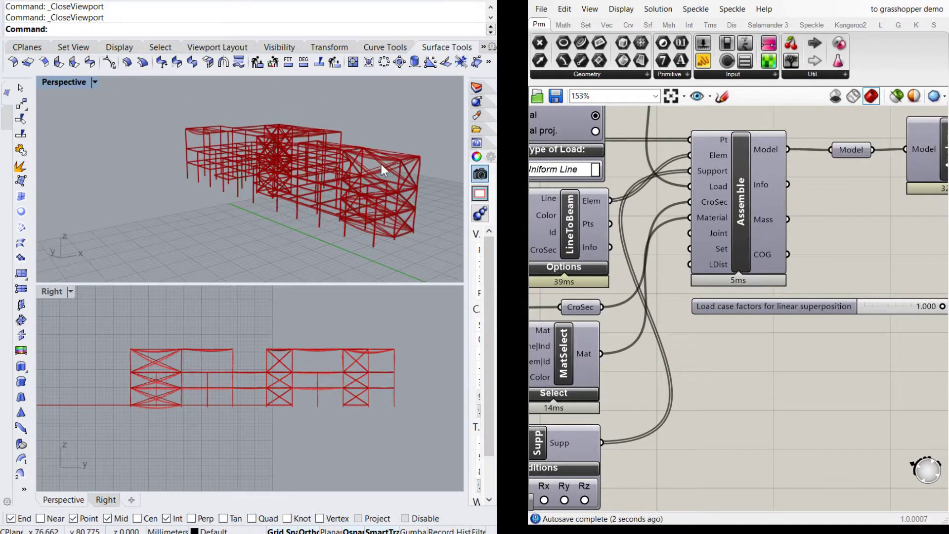
pyautogui.scroll(8, 377, 165)
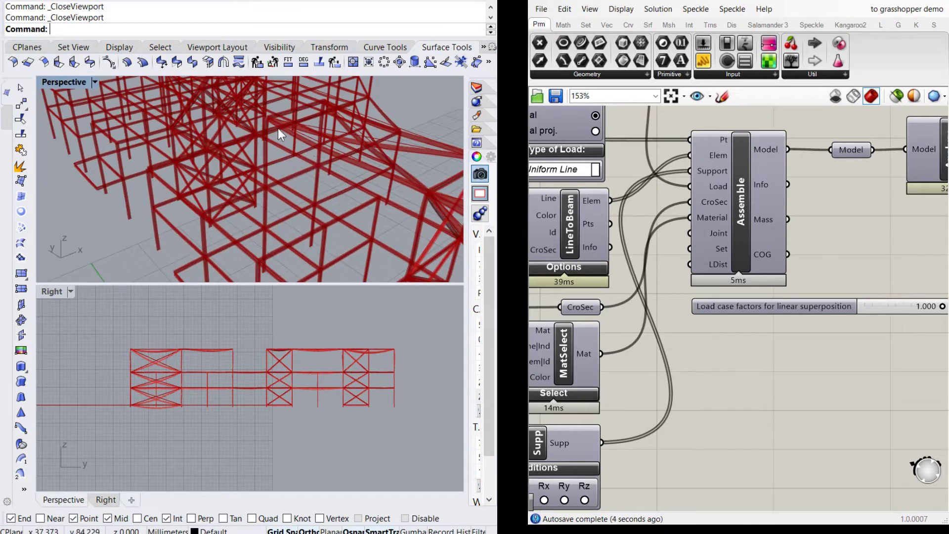
pyautogui.scroll(-8, 279, 128)
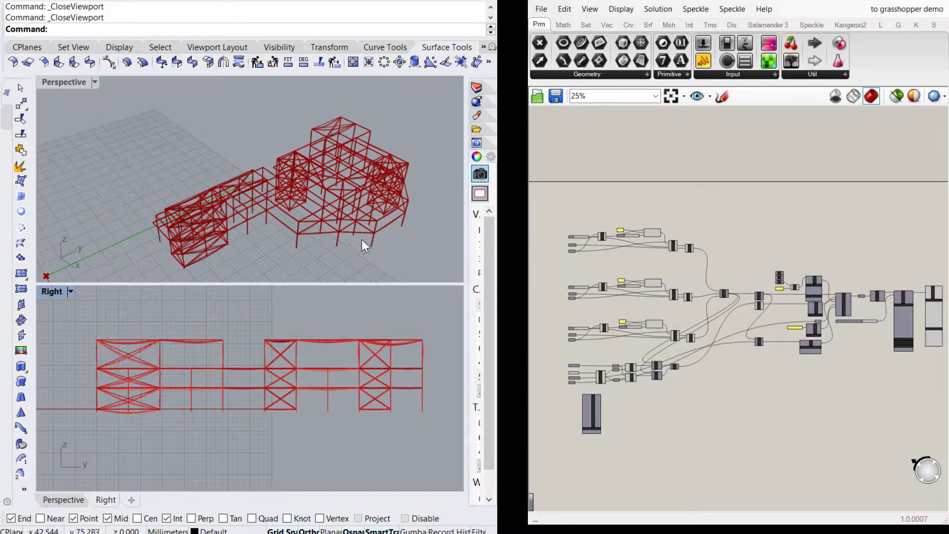
pyautogui.click(204, 135)
pyautogui.scroll(2, 287, 210)
pyautogui.scroll(-1, 232, 176)
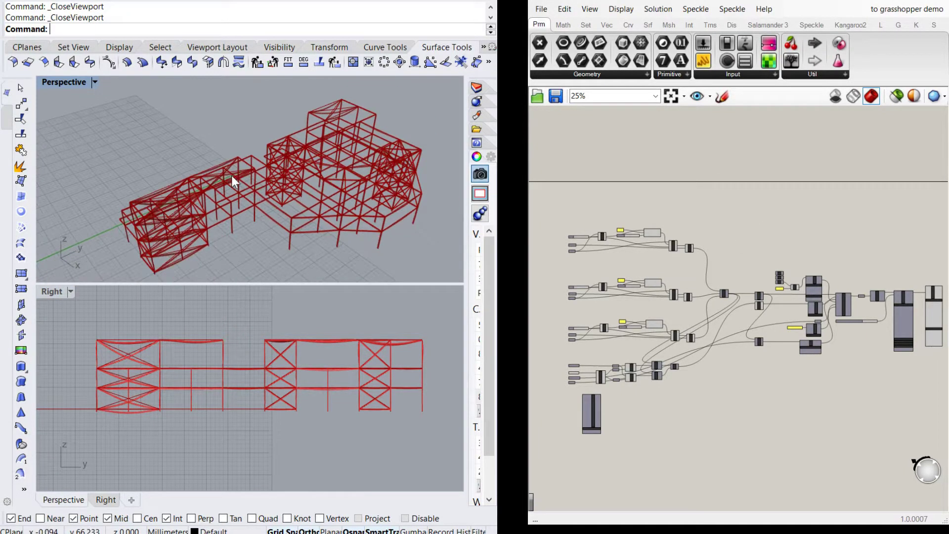
pyautogui.moveTo(277, 198); pyautogui.dragTo(230, 154, button='right')
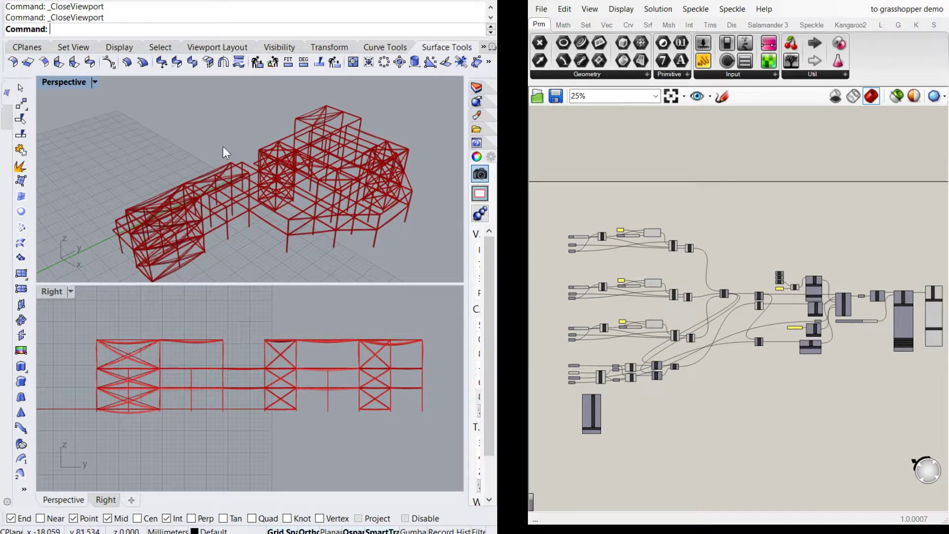
pyautogui.click(327, 310)
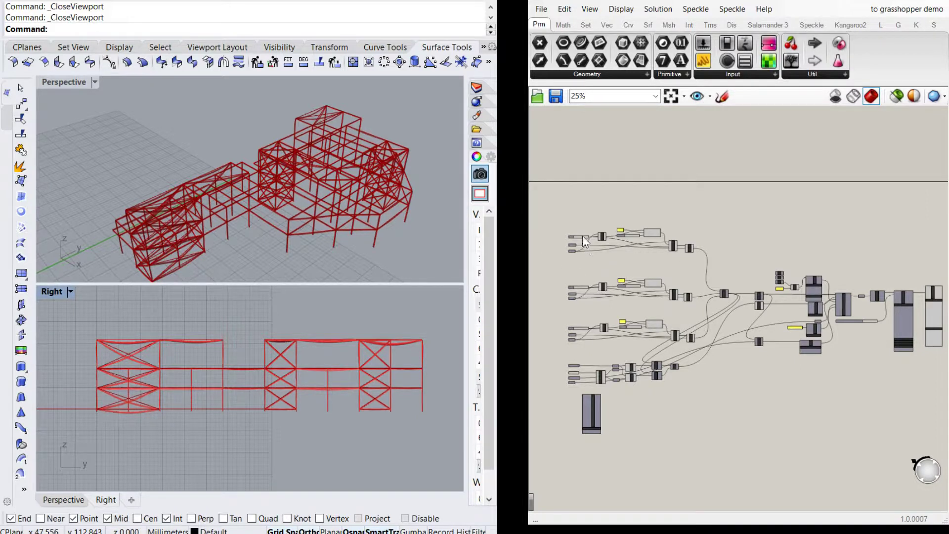
# Select the uppermost chain of grid-coordinate components to highlight it, deselect it, and view the frame
pyautogui.moveTo(542, 207); pyautogui.dragTo(706, 269)
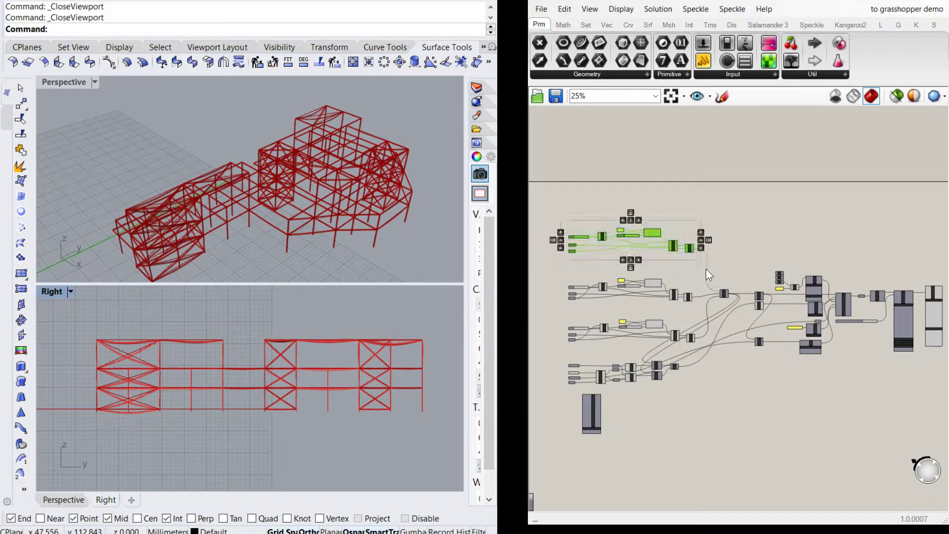
pyautogui.click(707, 196)
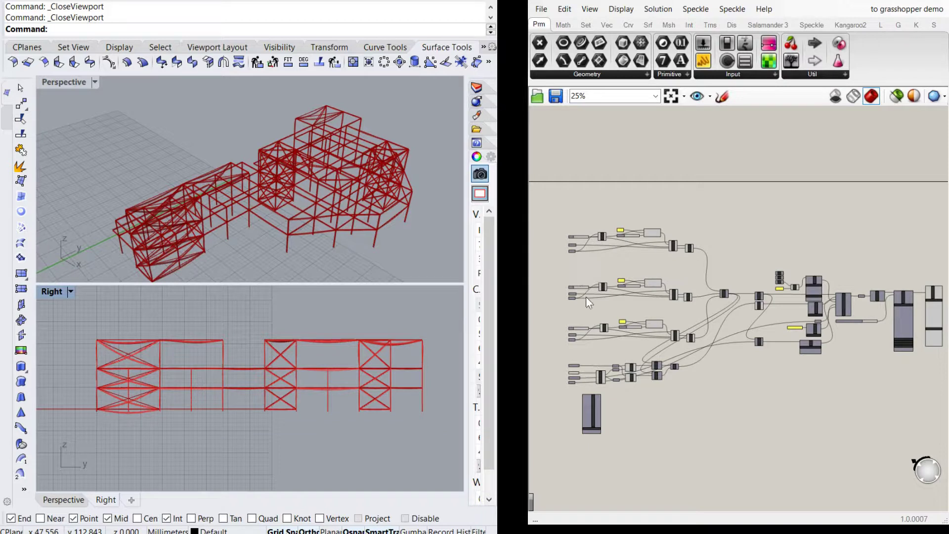
pyautogui.moveTo(268, 253); pyautogui.dragTo(251, 174, button='right')
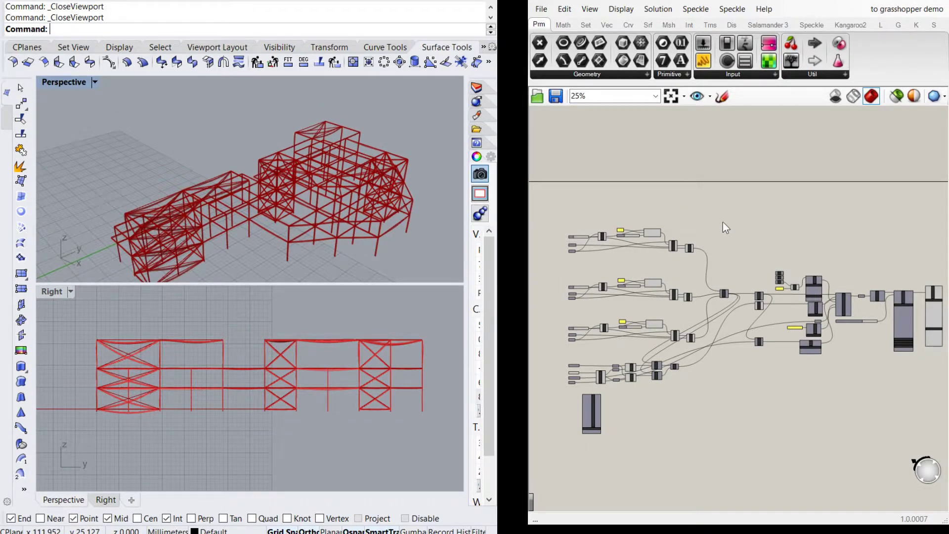